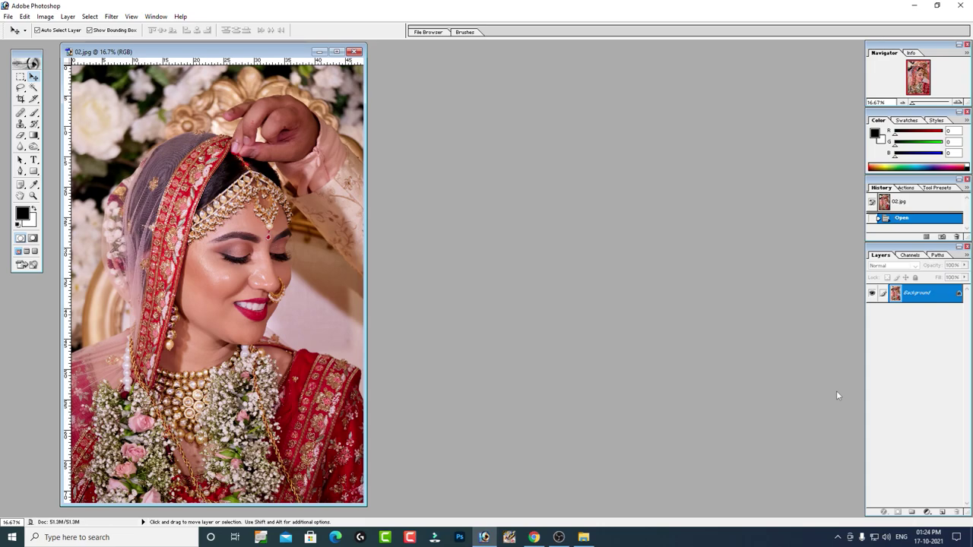
Step: Nudge the 02.jpg document window and maximize it to fill the workspace
scroll(754, 348, up, 1)
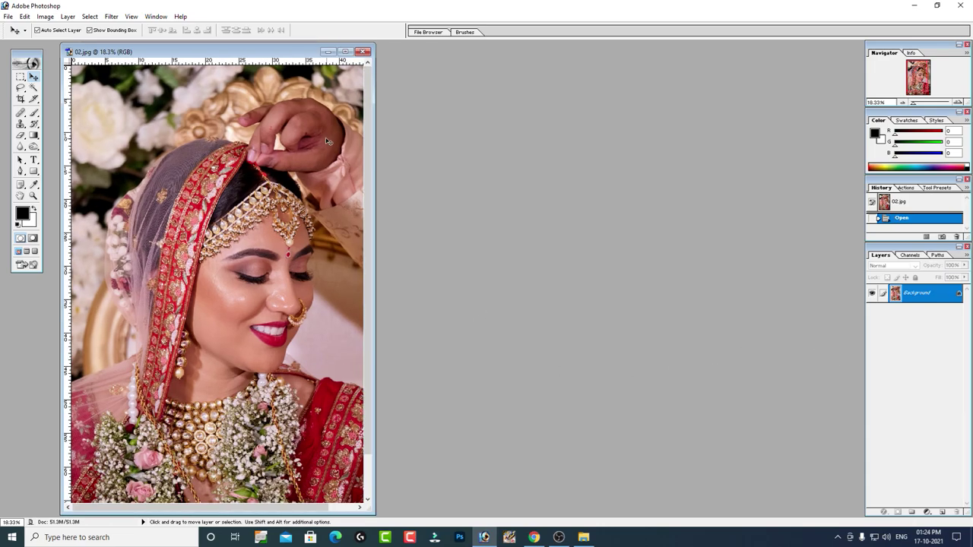
drag(338, 52, 348, 52)
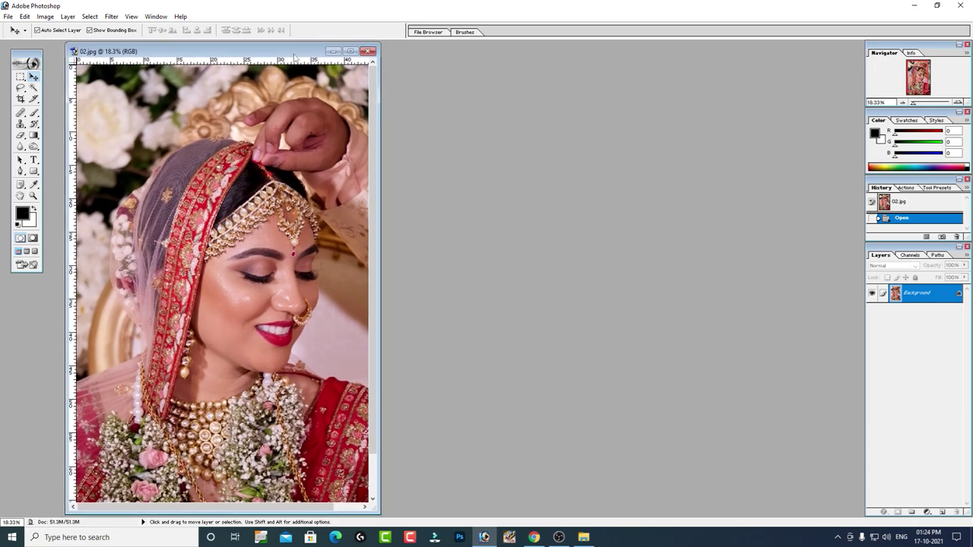
click(353, 52)
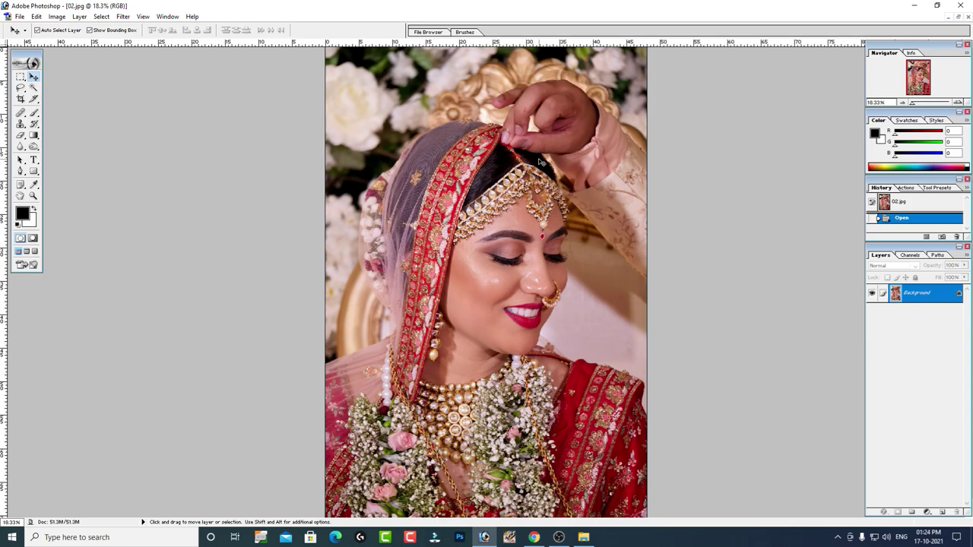
Step: Zoom in and pan onto the bride's face, then dismiss the locked-layer error
key(z)
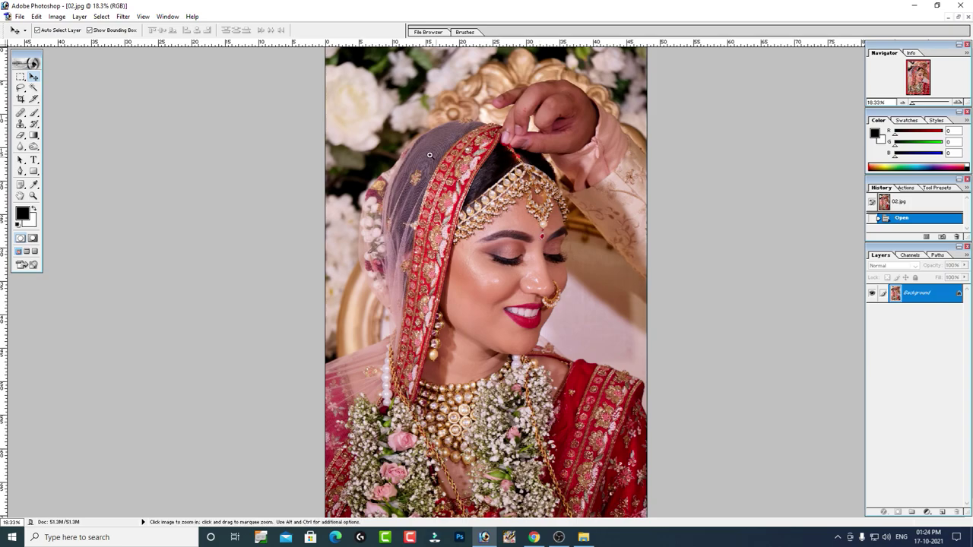
click(651, 357)
mouse_move(669, 387)
mouse_down()
mouse_move(634, 278)
mouse_move(663, 301)
mouse_move(619, 149)
mouse_up()
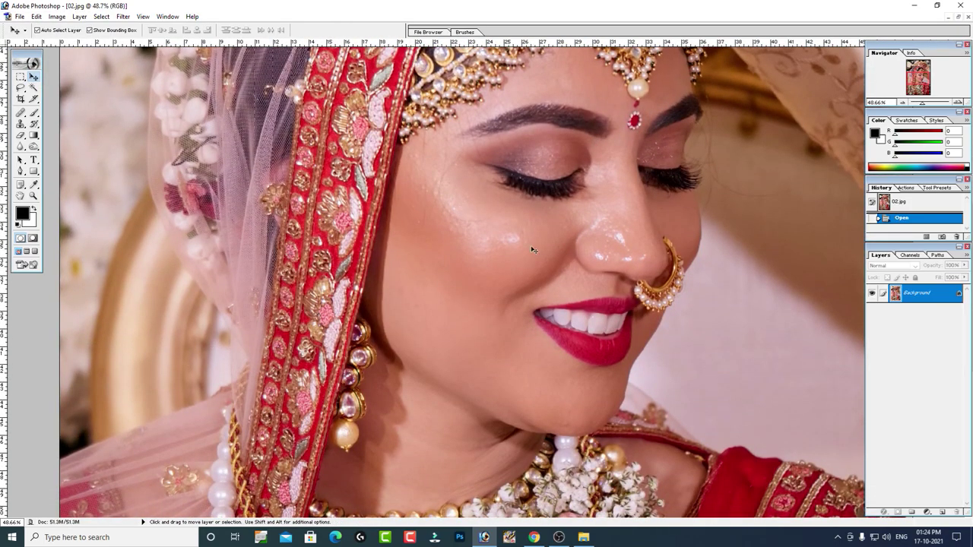
click(618, 225)
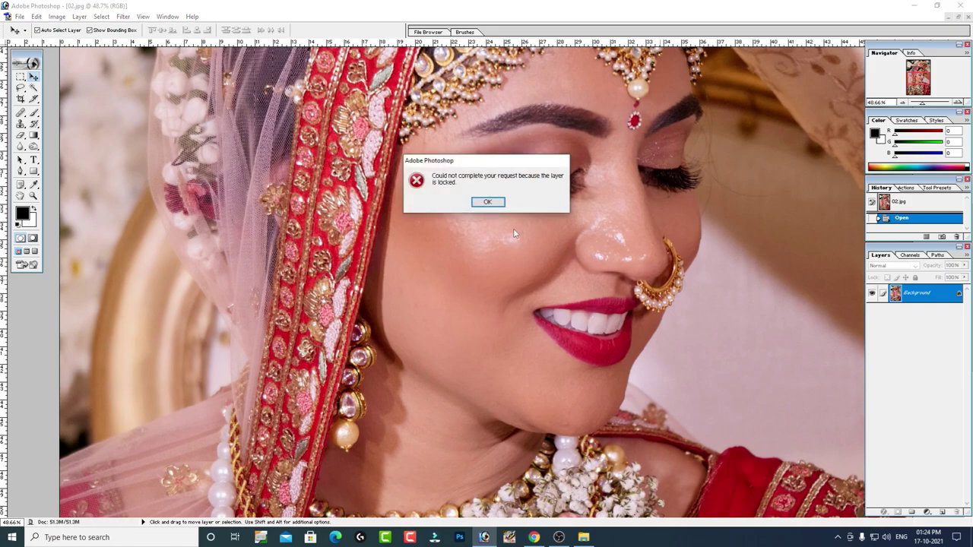
click(487, 201)
scroll(659, 353, up, 1)
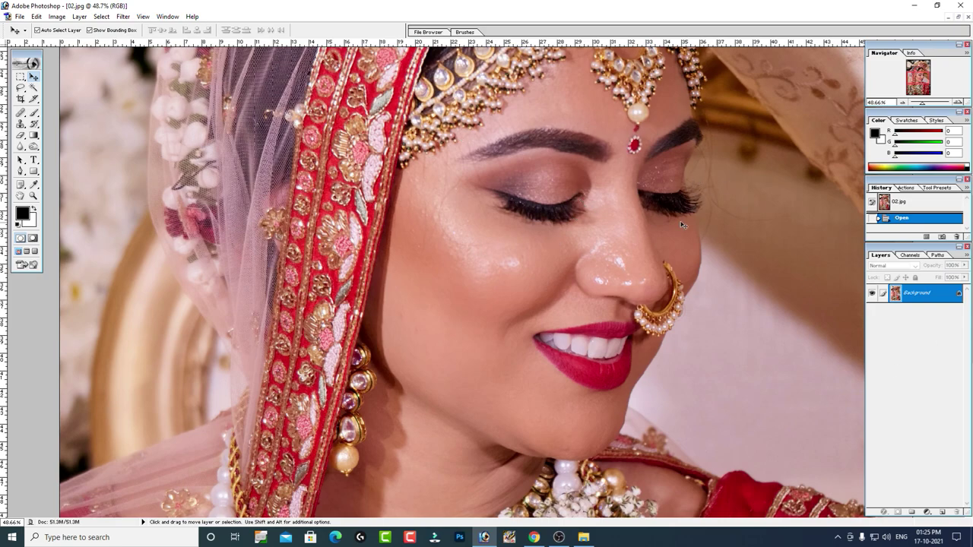
scroll(725, 222, up, 1)
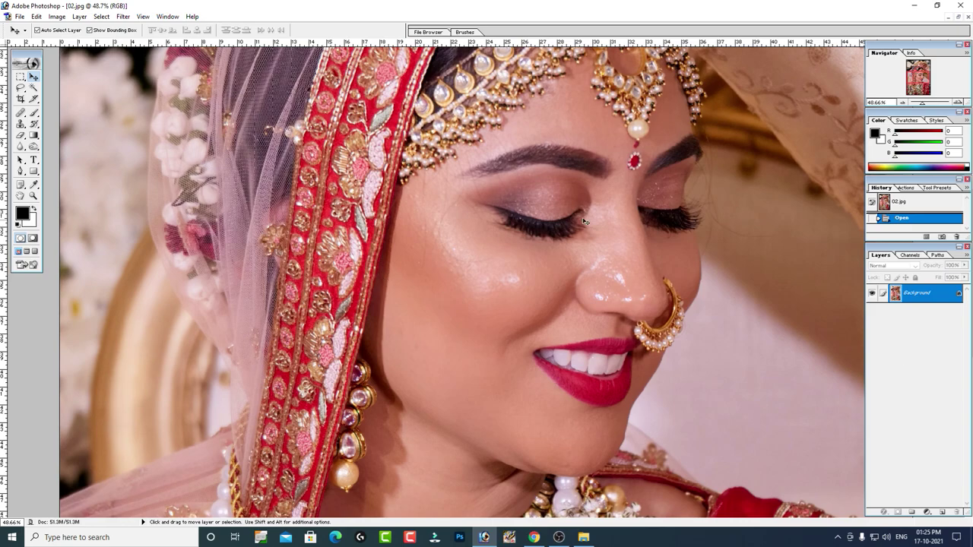
Step: Duplicate the Background layer into a Background copy layer
right_click(917, 296)
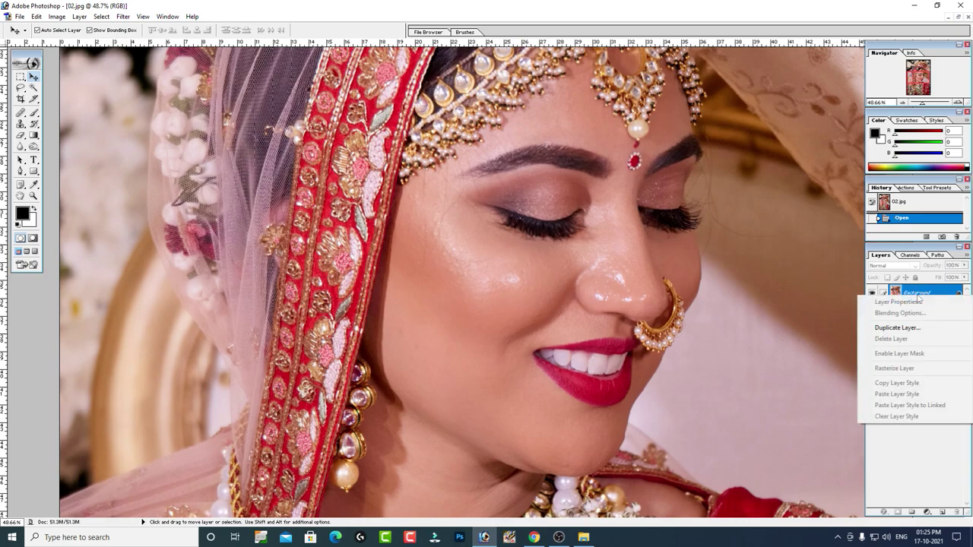
click(905, 250)
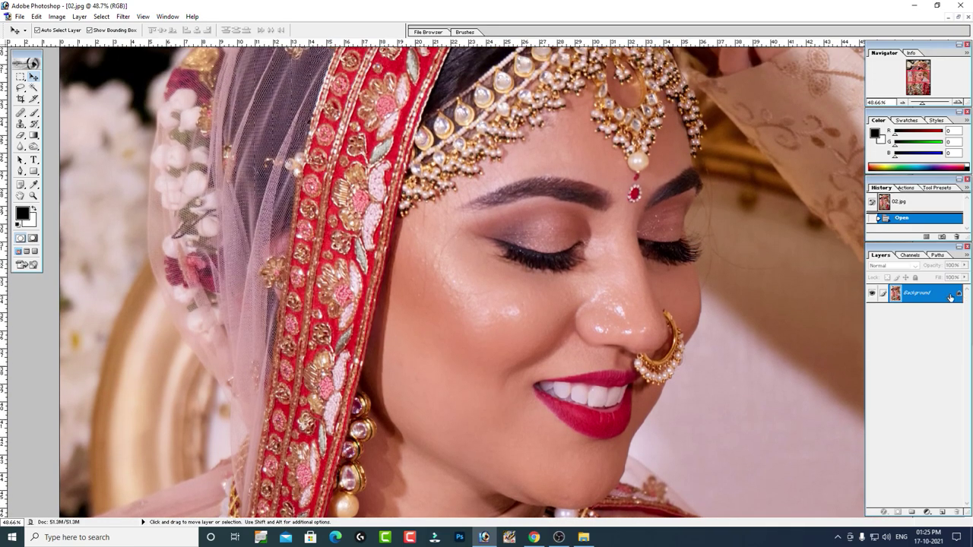
right_click(948, 295)
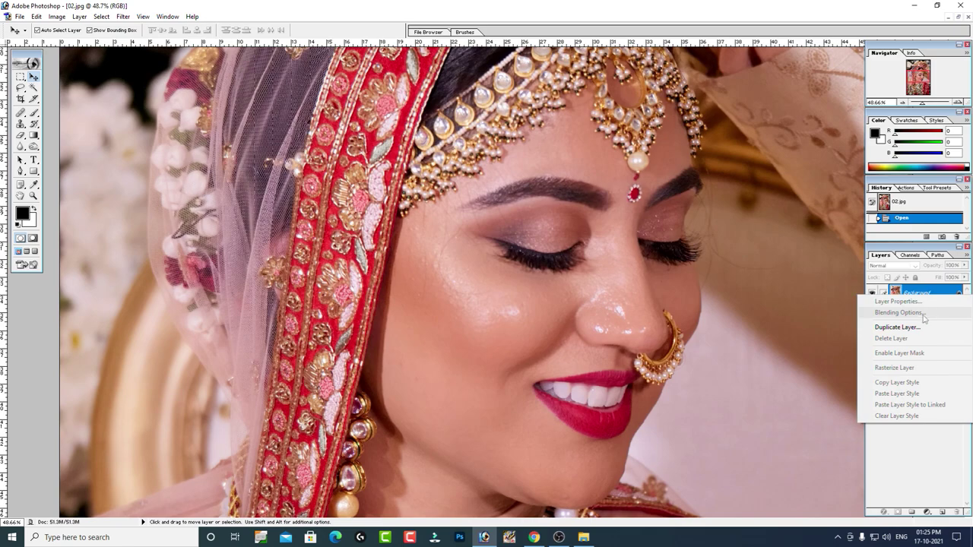
click(891, 328)
click(570, 243)
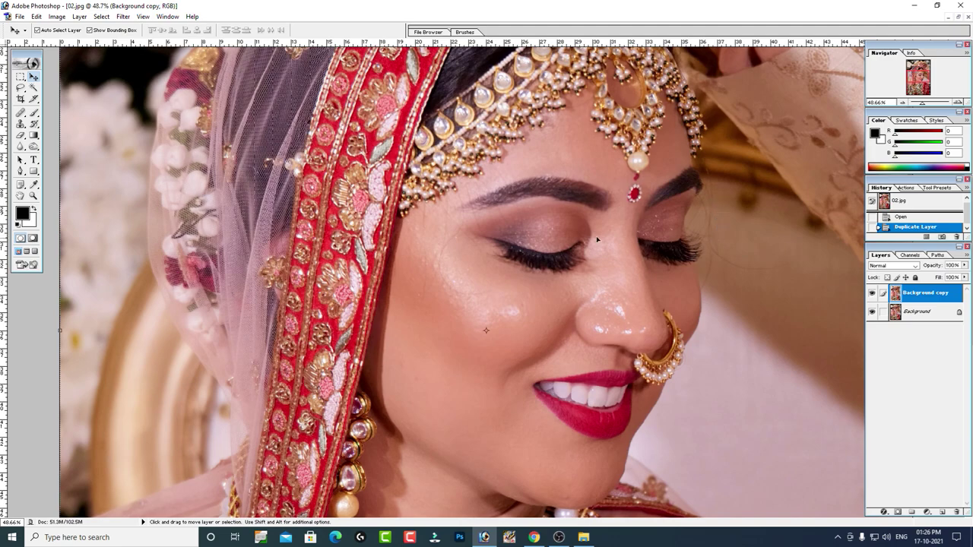
Step: Zoom closer into the face and pan toward the cheek and eyes
key(z)
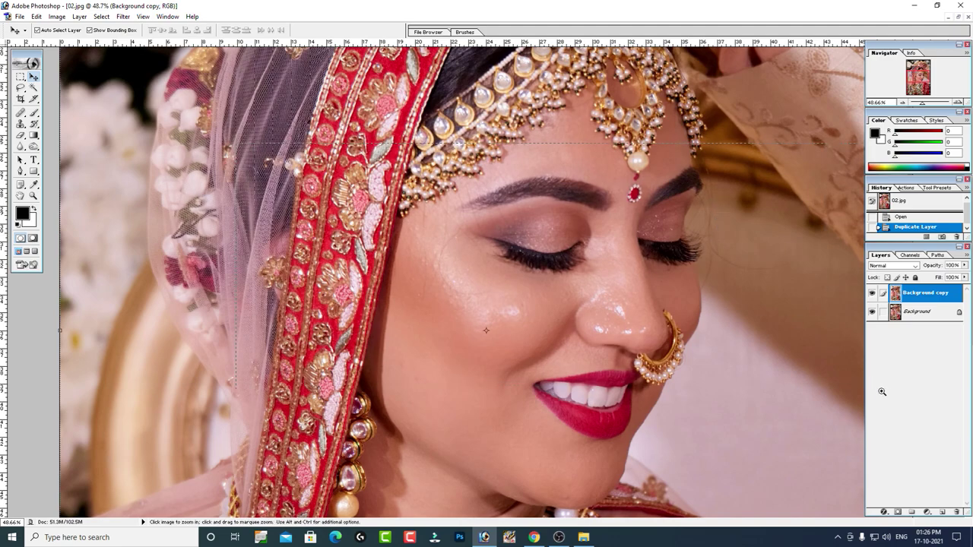
click(882, 392)
drag(768, 349, 532, 246)
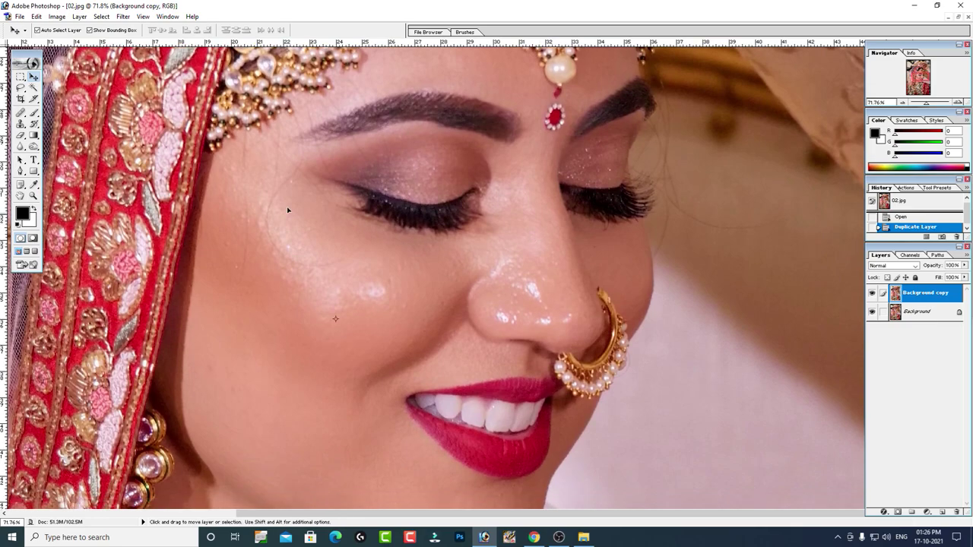
Step: With the Clone Stamp, sample clean cheek skin and cover the cheek blemish
click(20, 124)
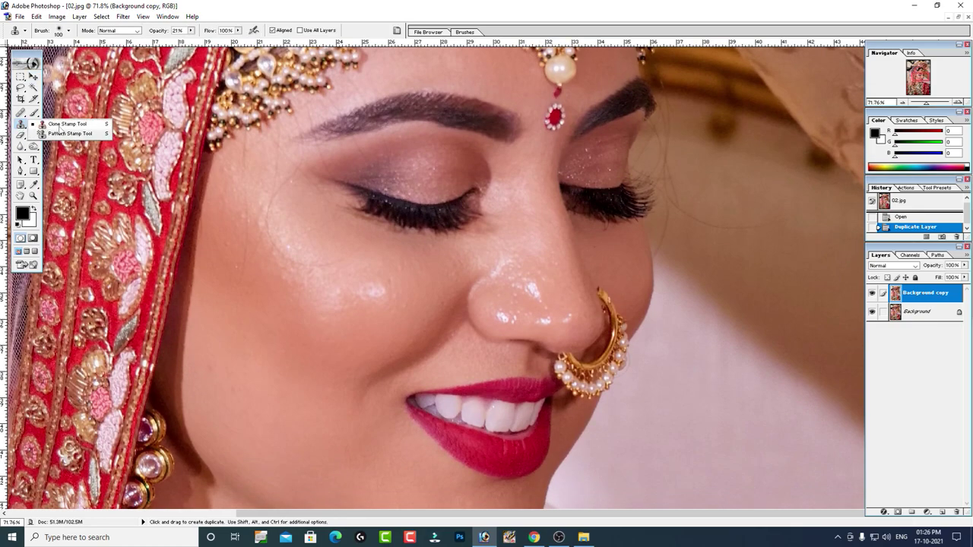
click(67, 124)
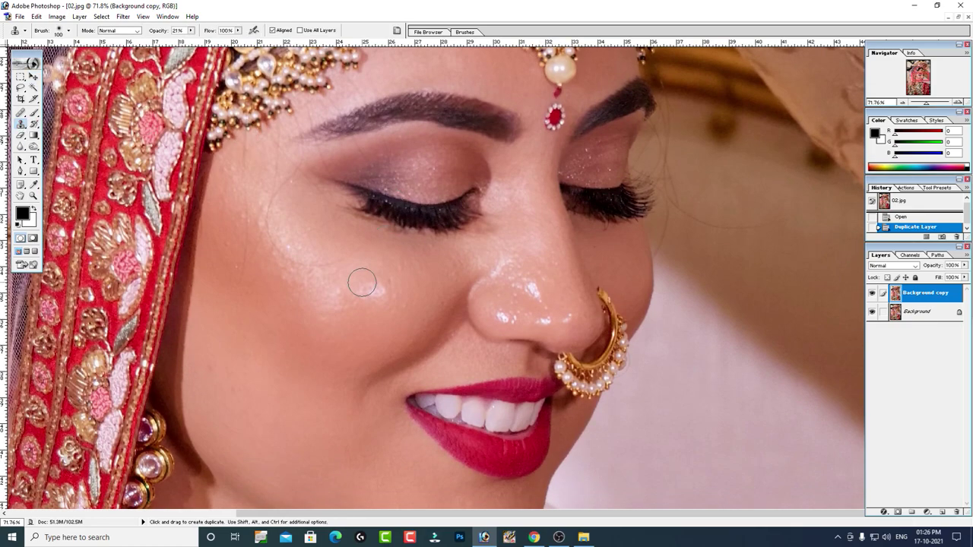
key(alt)
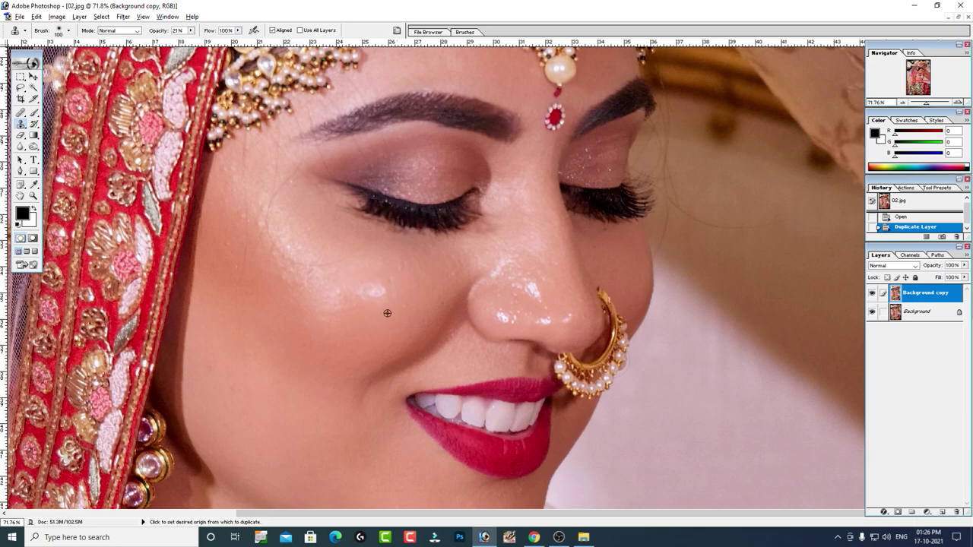
alt+click(368, 321)
click(365, 316)
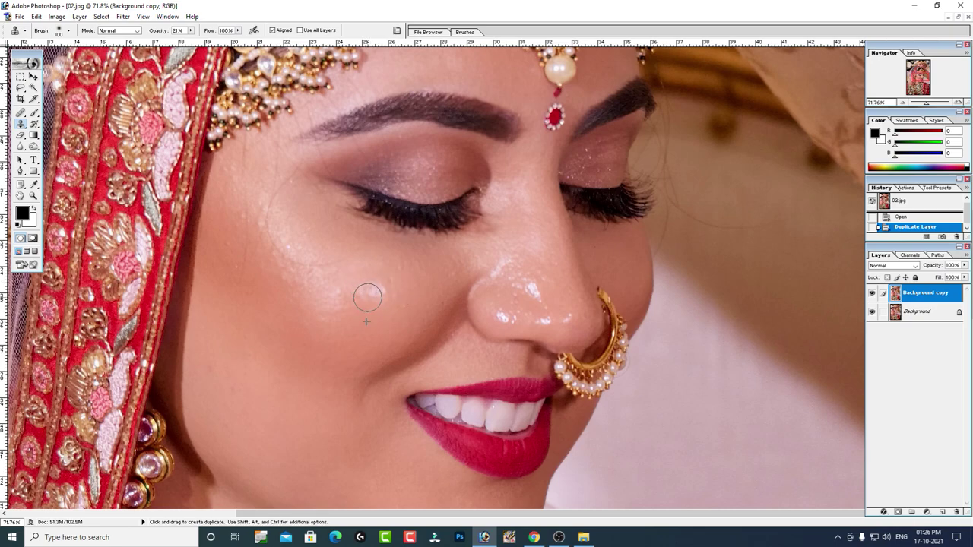
click(371, 291)
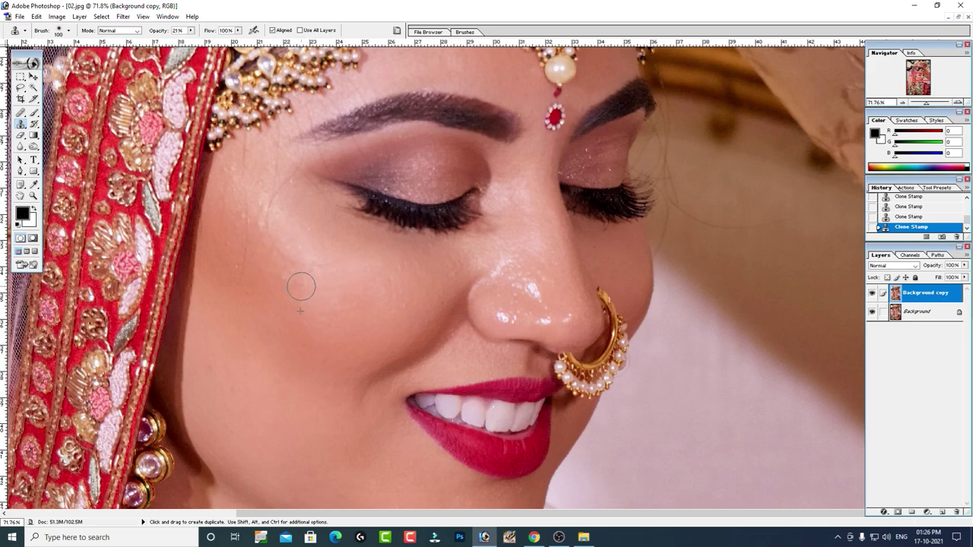
Step: Clone clean skin over the shine on the nose tip and bridge
alt+click(534, 226)
alt+click(564, 306)
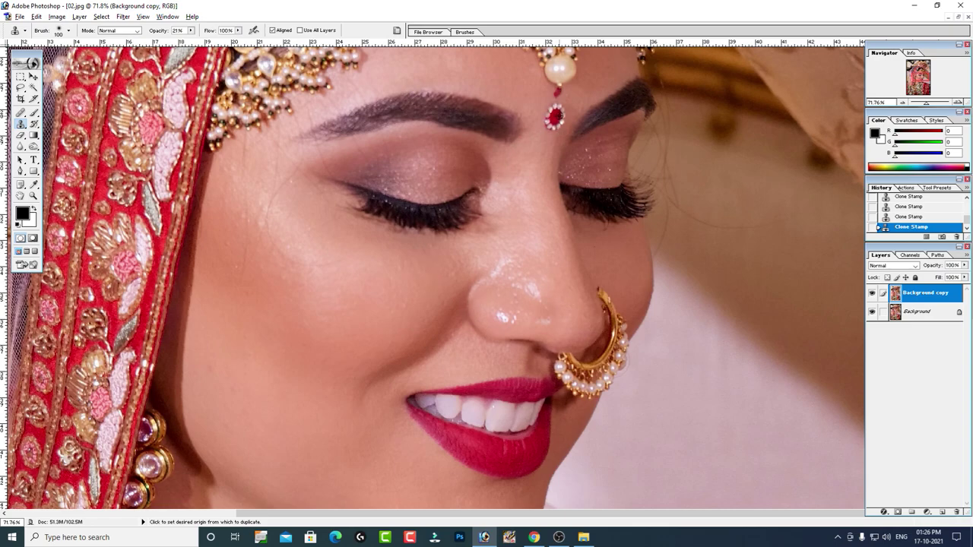
key(ctrl+z)
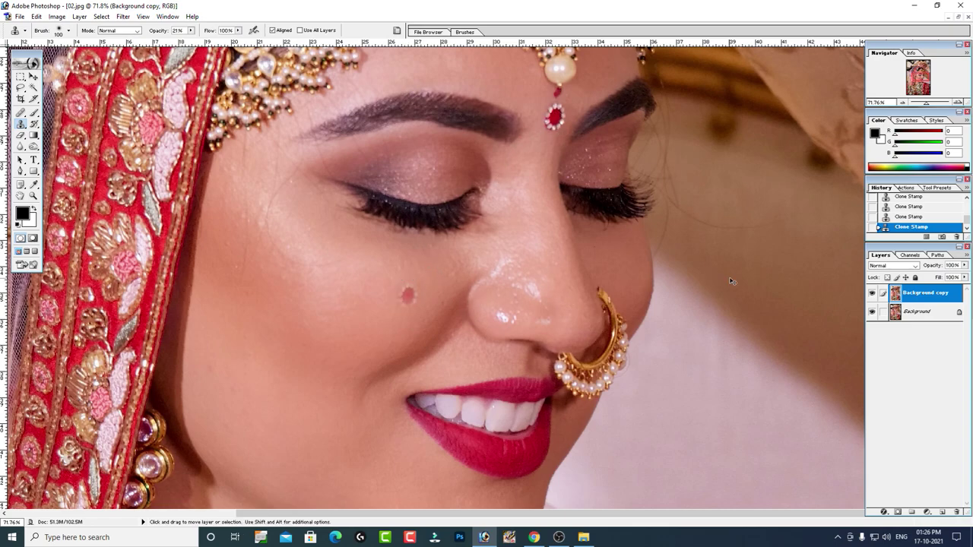
key(ctrl+z)
key(ctrl+z)
key(ctrl+alt+z)
key(ctrl+alt+z)
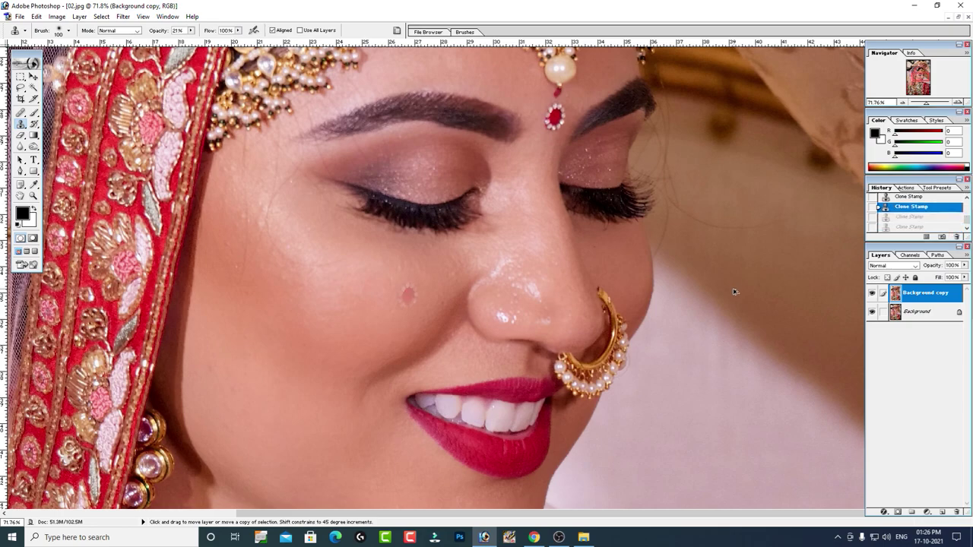
key(ctrl+alt+z)
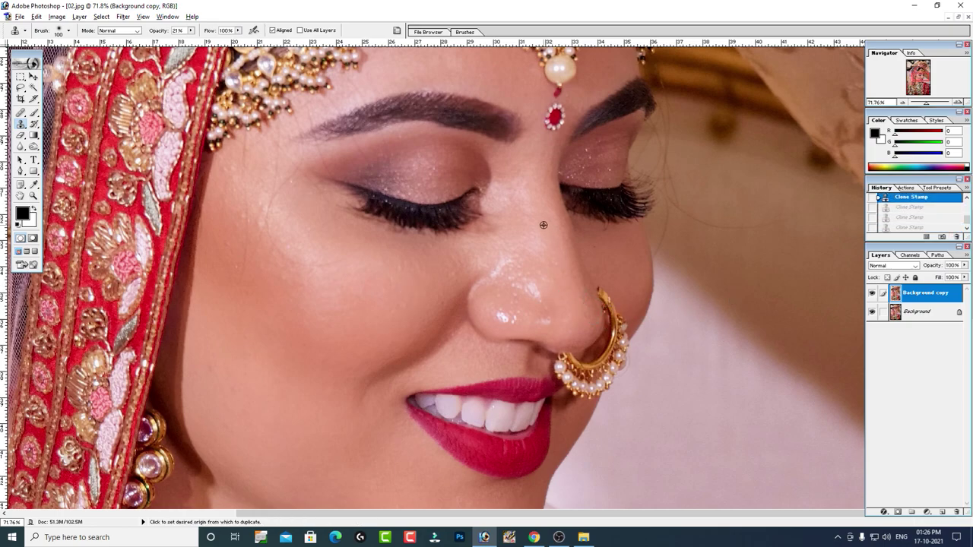
alt+click(542, 224)
click(532, 285)
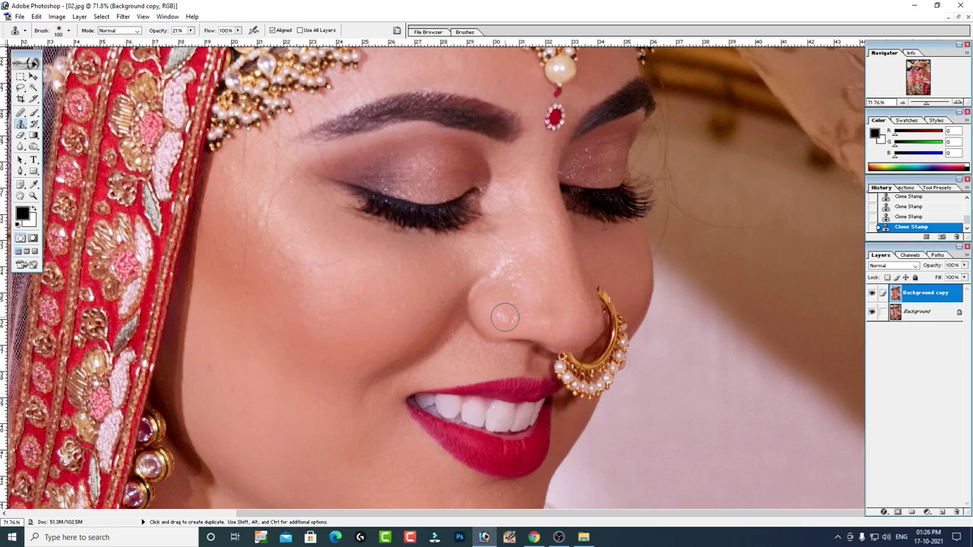
alt+click(536, 275)
right_click(628, 228)
click(642, 232)
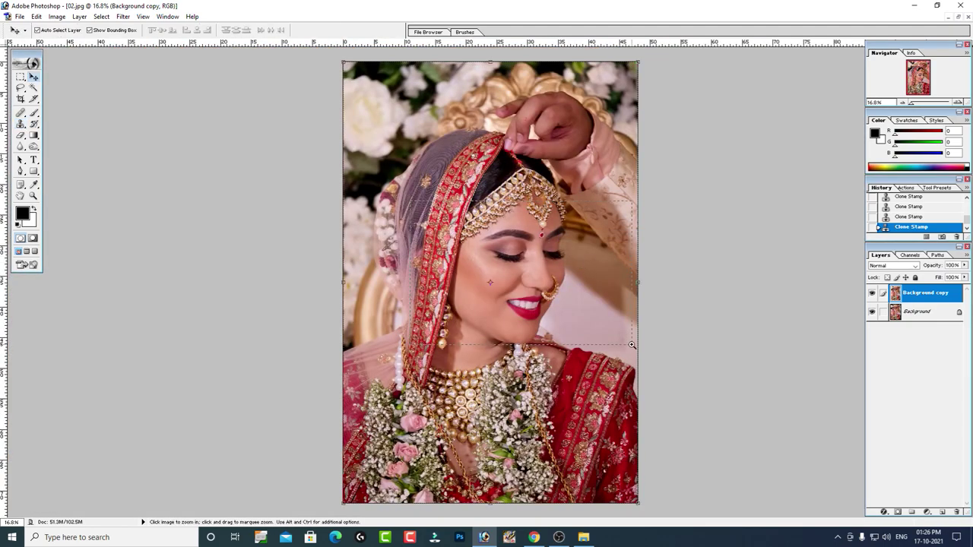
drag(346, 205, 606, 343)
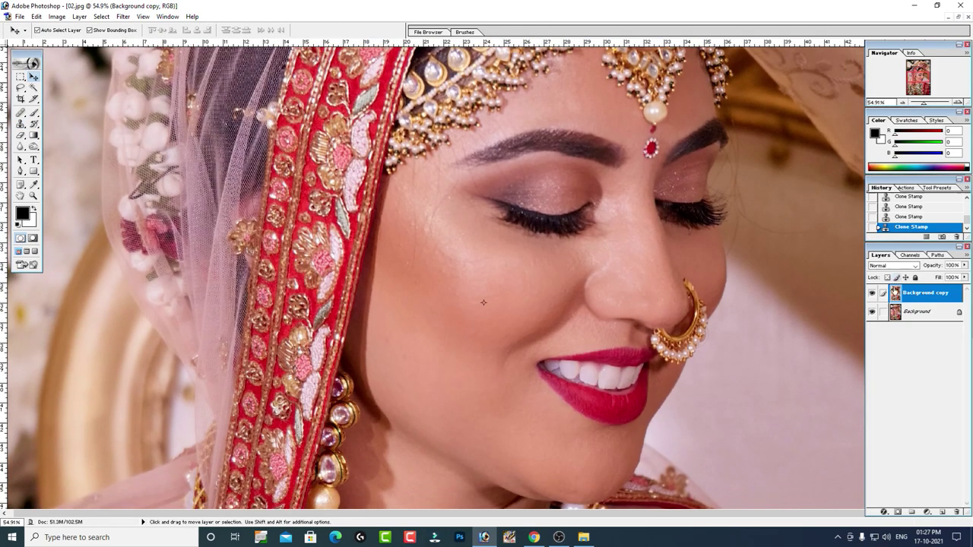
click(873, 294)
click(877, 293)
drag(250, 166, 797, 450)
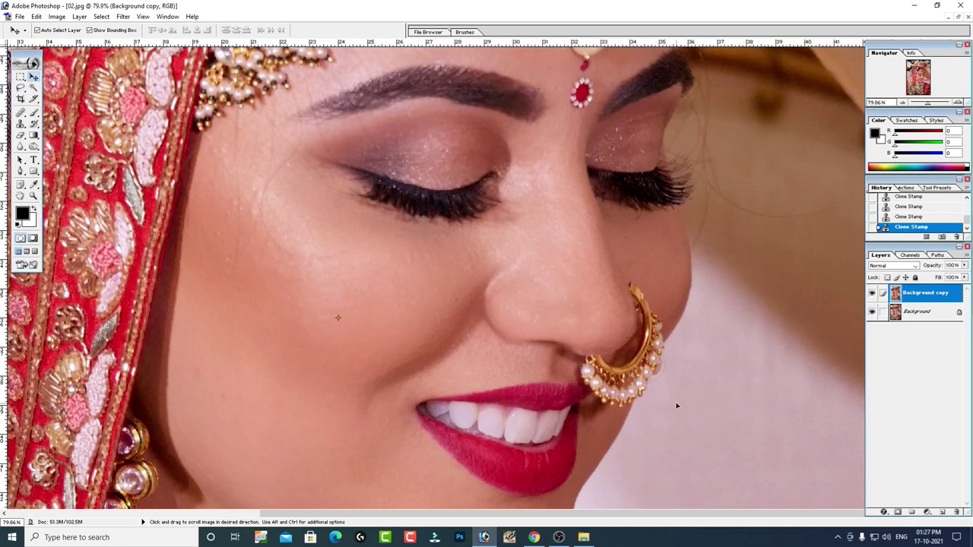
scroll(675, 404, up, 5)
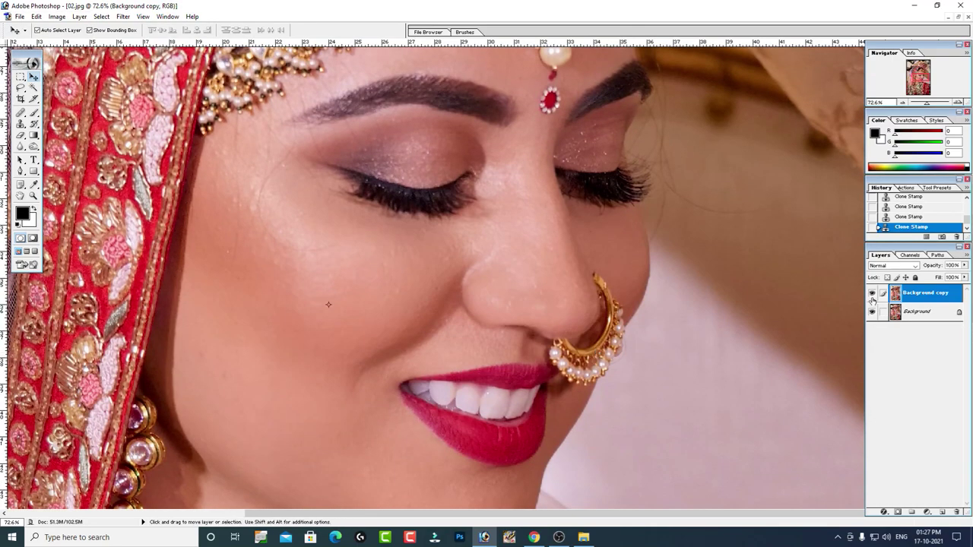
click(876, 293)
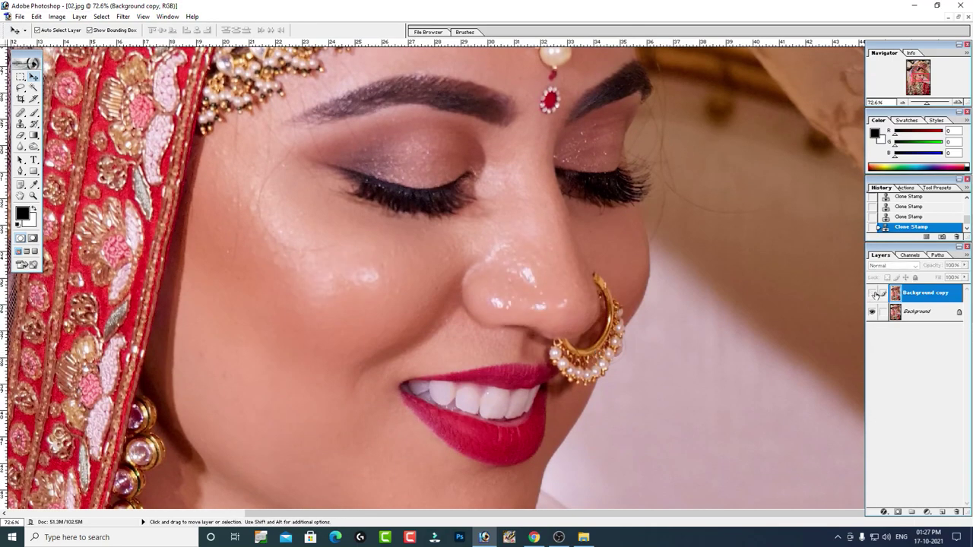
click(875, 294)
click(876, 293)
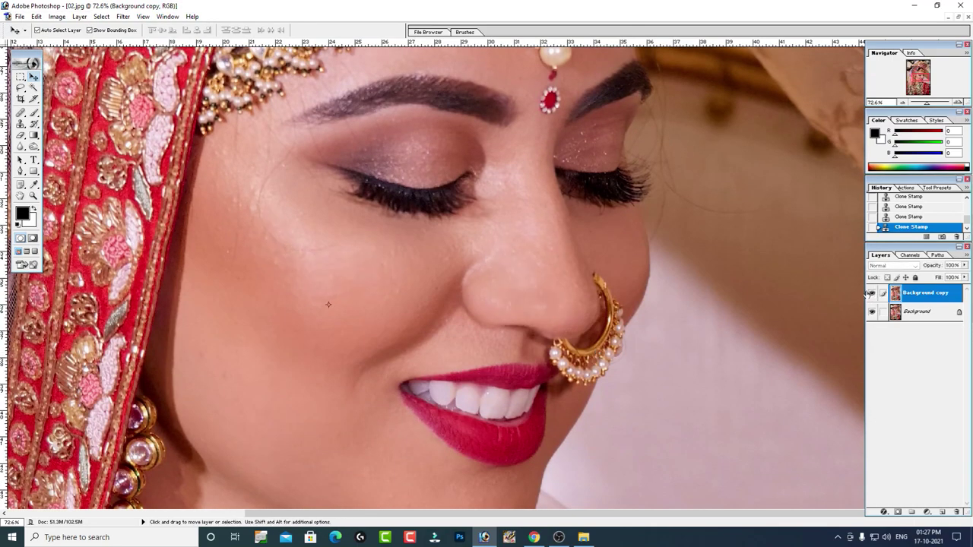
key(z)
right_click(543, 259)
click(565, 266)
click(593, 297)
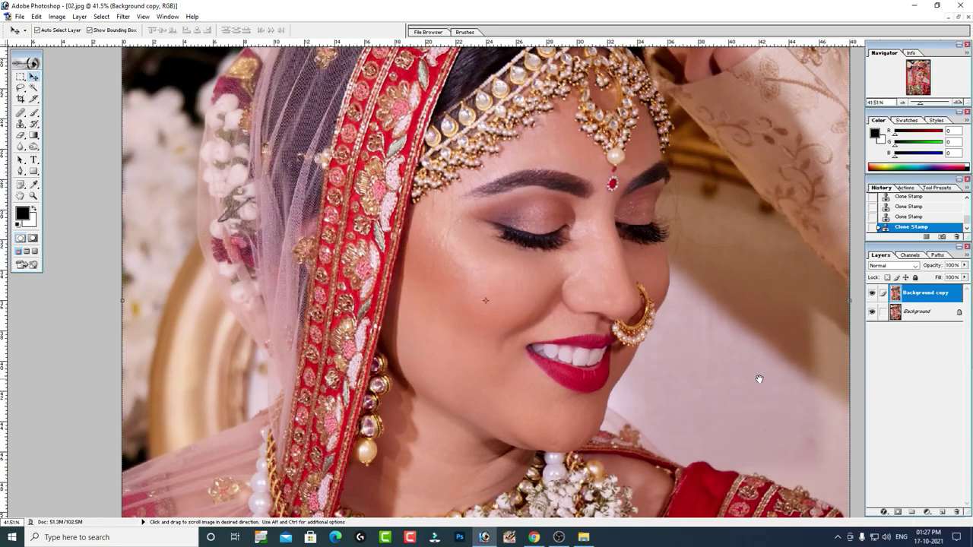
drag(663, 287, 663, 325)
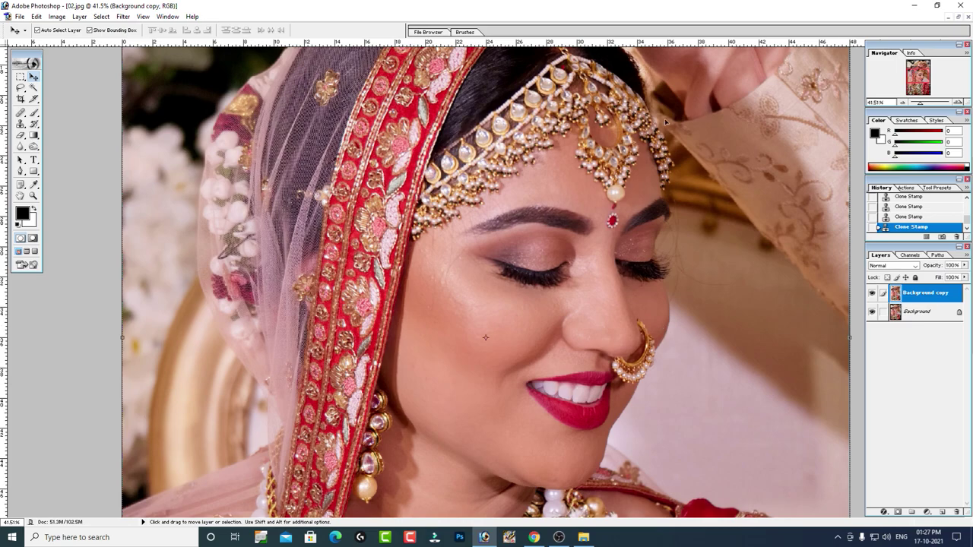
click(57, 16)
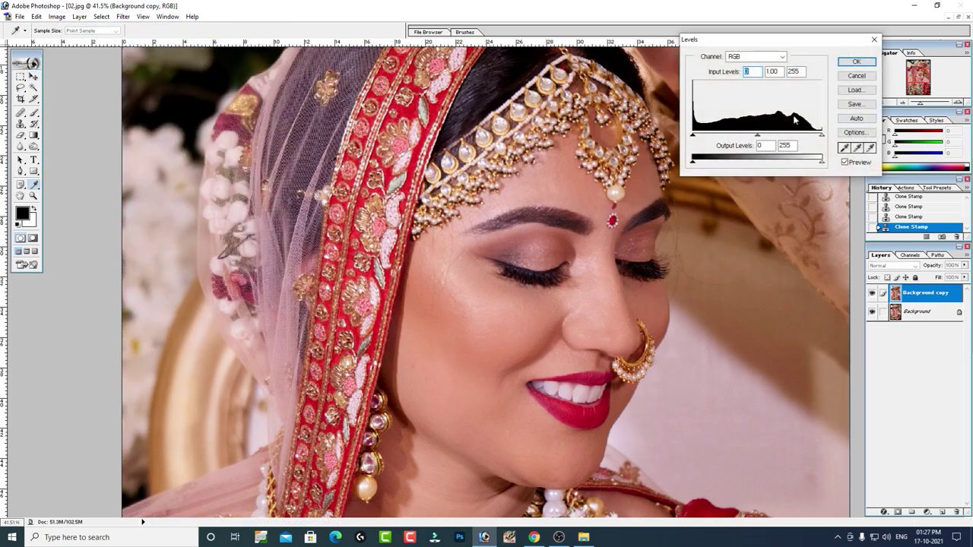
Step: Apply Levels with white input 253, then a Curves adjustment raising the midtones
drag(821, 135, 817, 137)
click(856, 62)
click(76, 16)
mouse_move(79, 42)
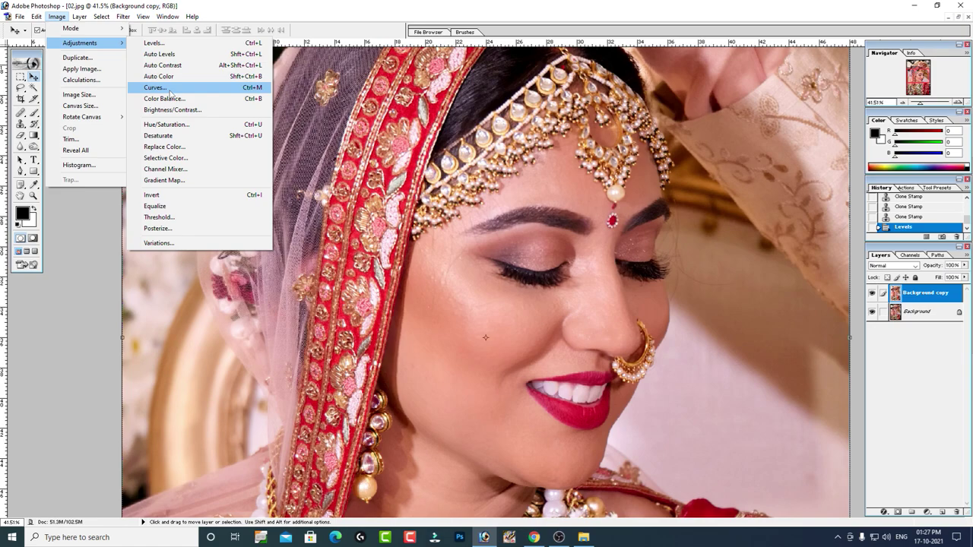
click(169, 92)
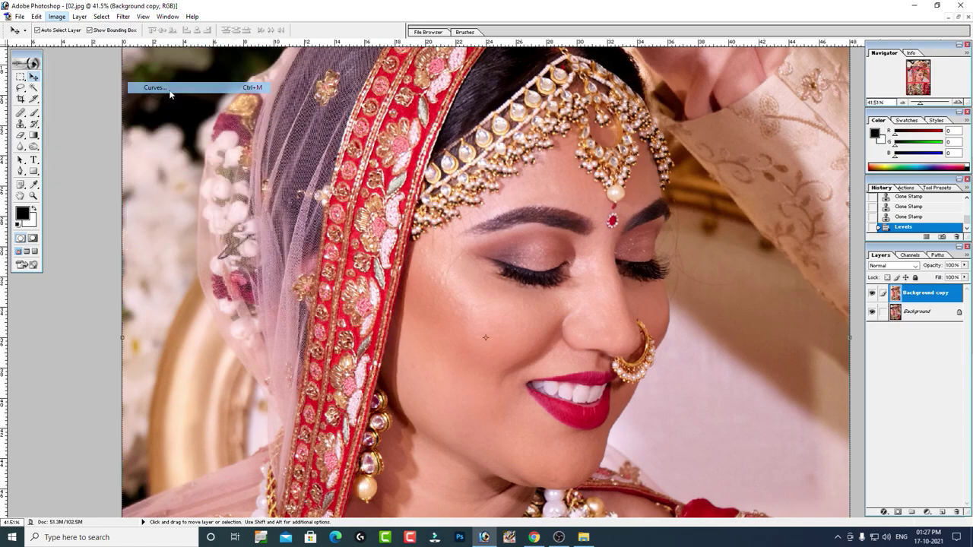
drag(704, 95, 751, 68)
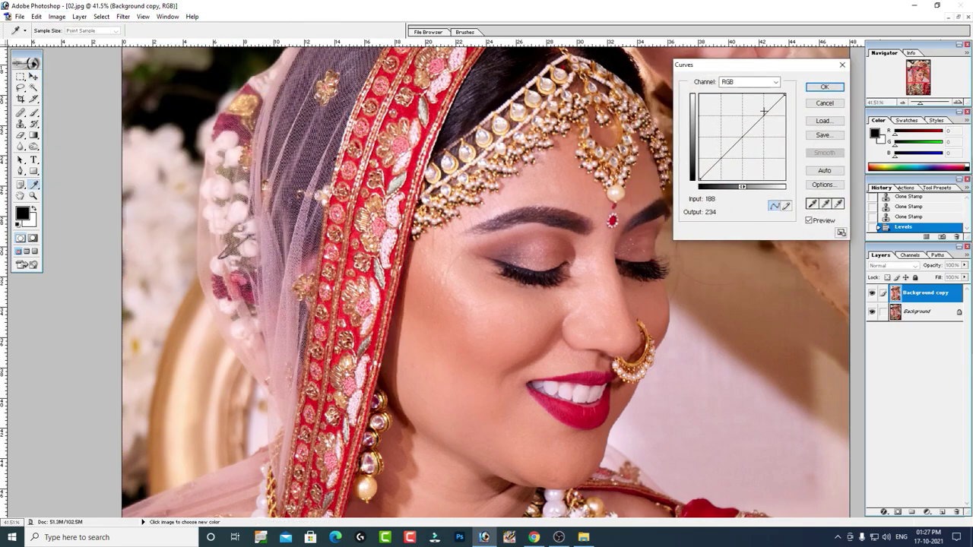
drag(734, 146, 734, 143)
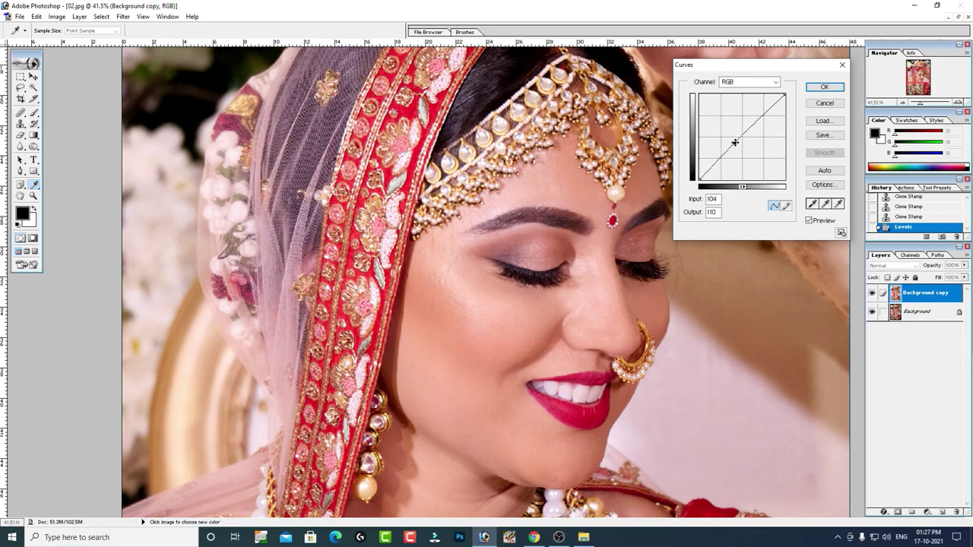
drag(733, 143, 734, 143)
click(824, 86)
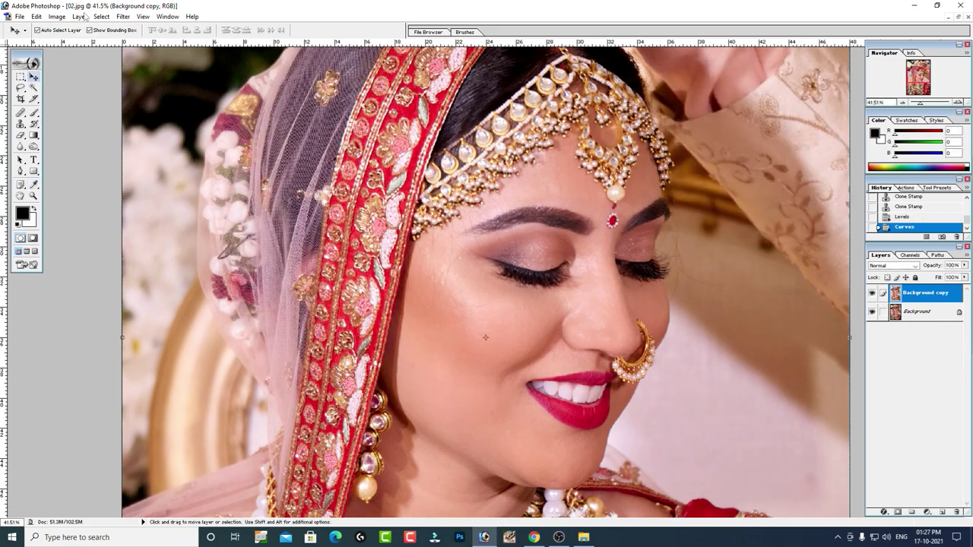
click(57, 16)
Step: Apply a second Levels adjustment with input levels 13, 1.07 and 244
click(156, 41)
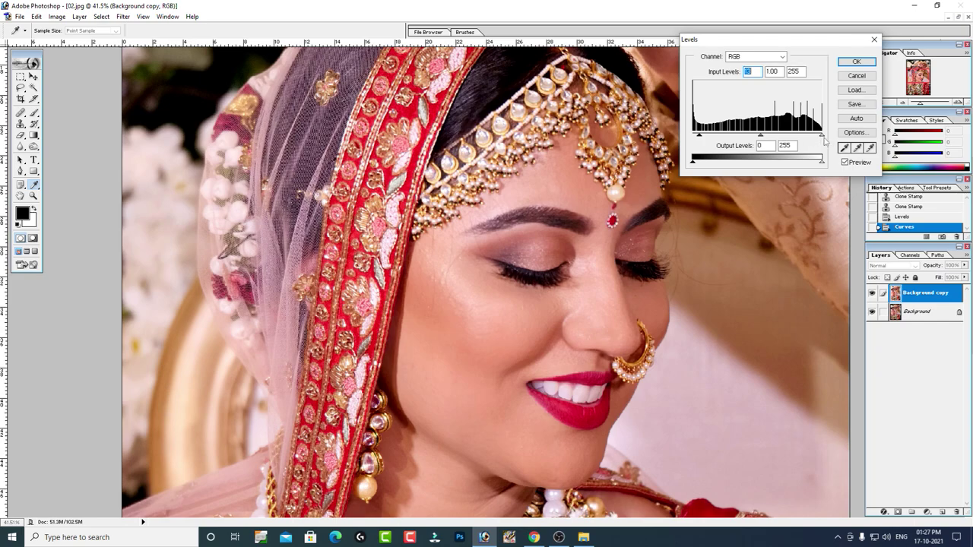
click(821, 136)
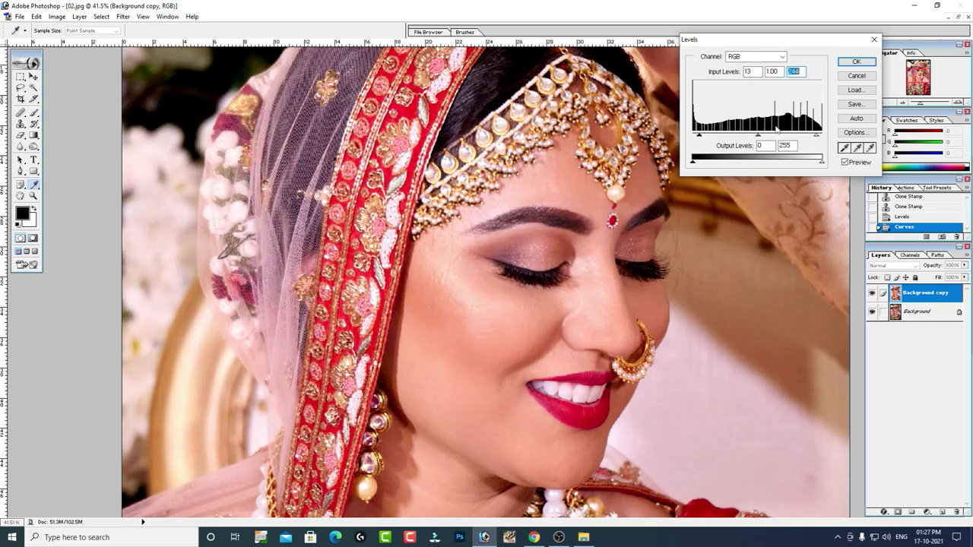
drag(757, 136, 756, 136)
double_click(772, 71)
text(1.07)
click(757, 70)
text(16)
click(799, 71)
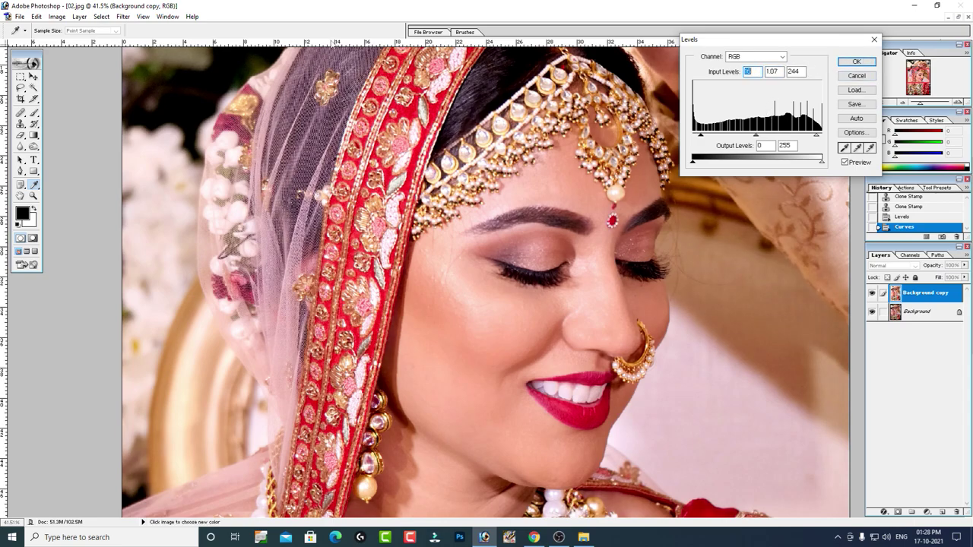
click(846, 66)
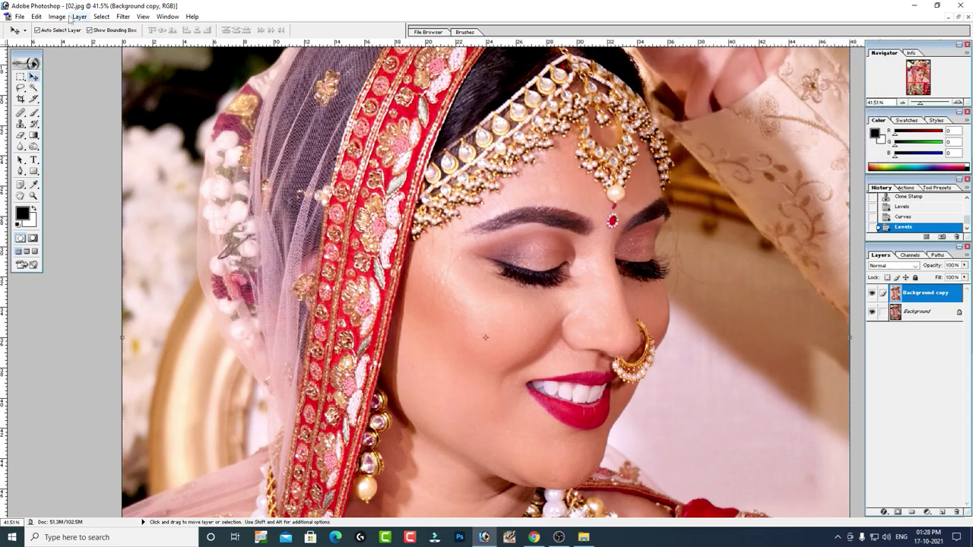
Step: Apply Brightness/Contrast with Brightness +3 and Contrast +3
click(79, 15)
mouse_move(80, 43)
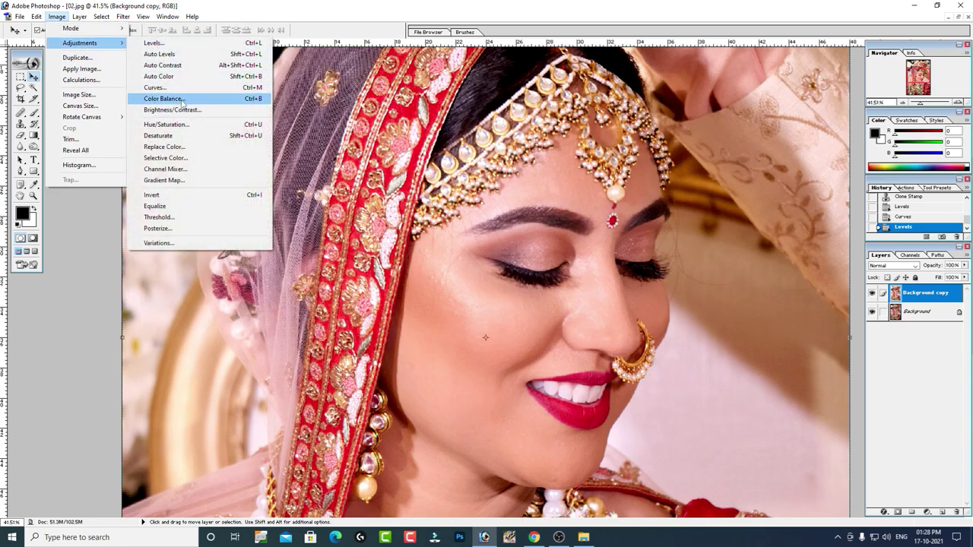
click(183, 110)
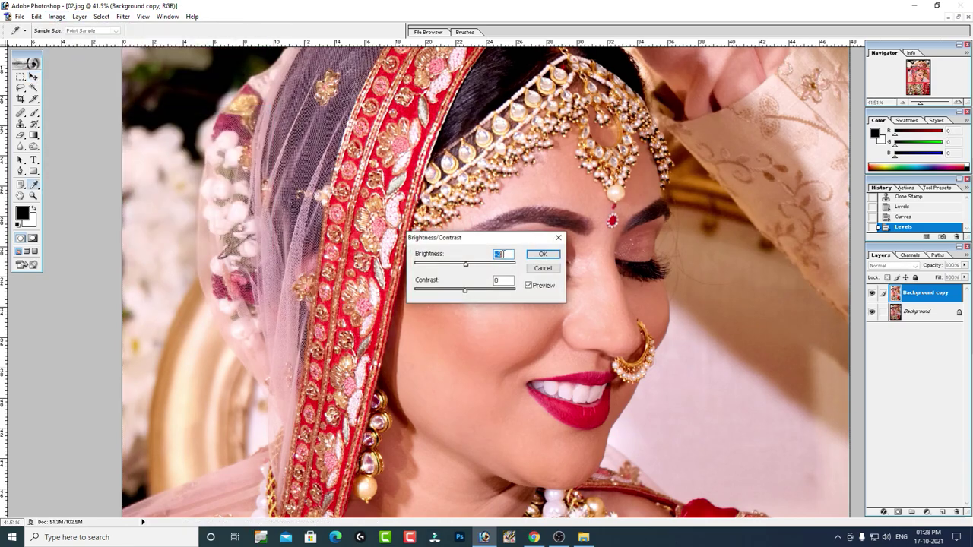
click(502, 280)
key(Up)
key(Up)
key(Up)
click(541, 254)
key(v)
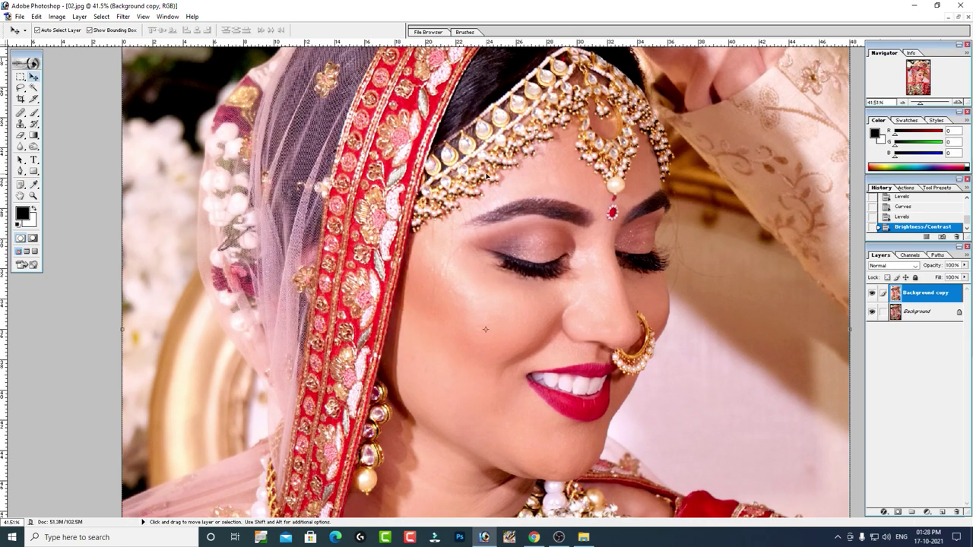
Step: Run Portraiture with a skin mask sampled from the cheek and forehead
click(123, 17)
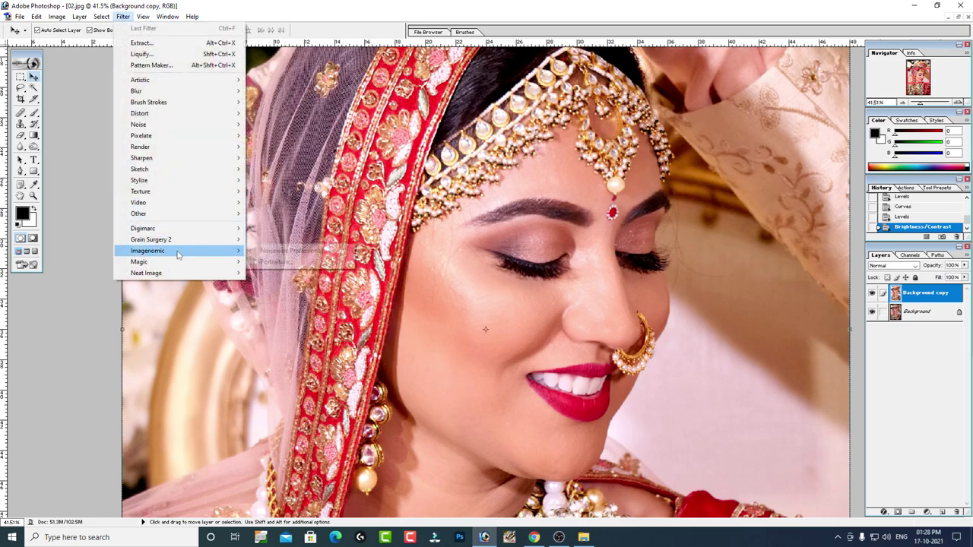
click(307, 263)
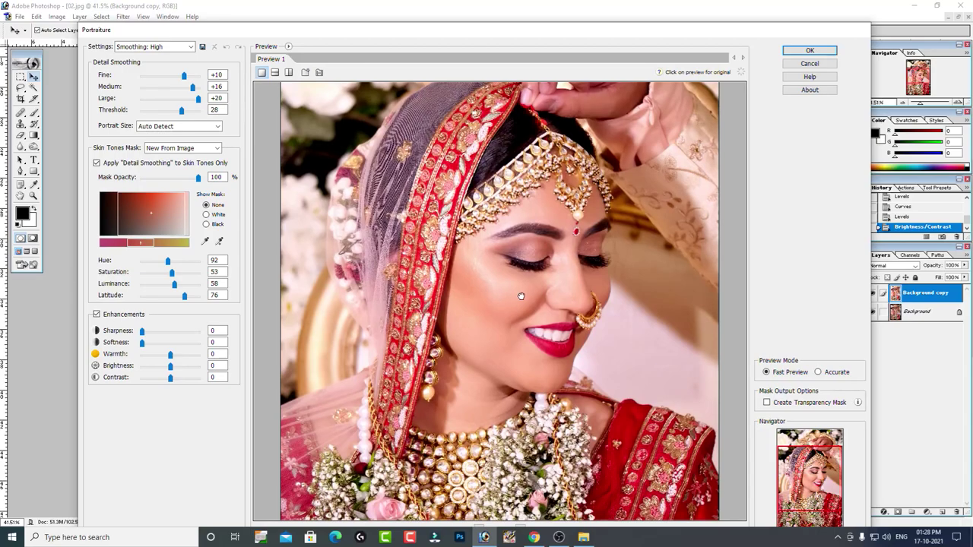
click(218, 241)
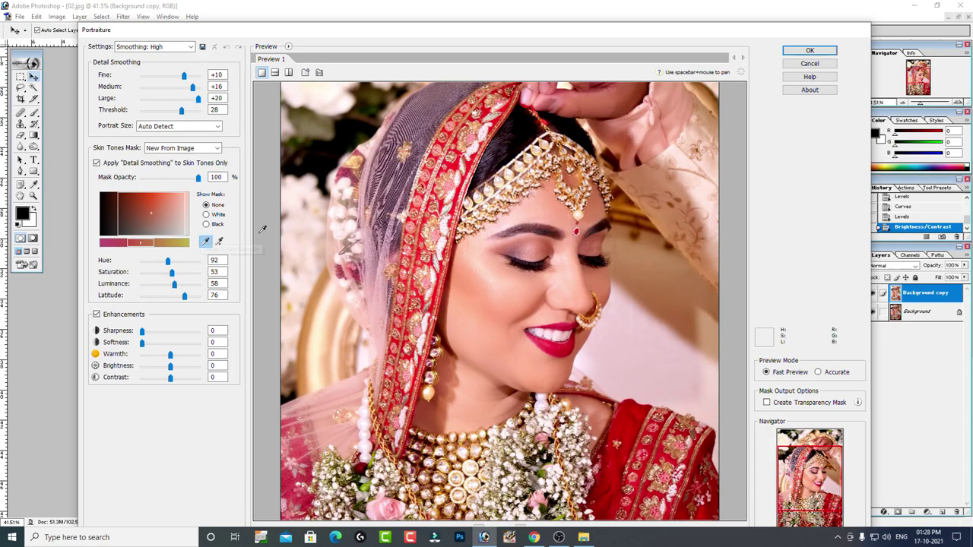
click(495, 288)
click(475, 262)
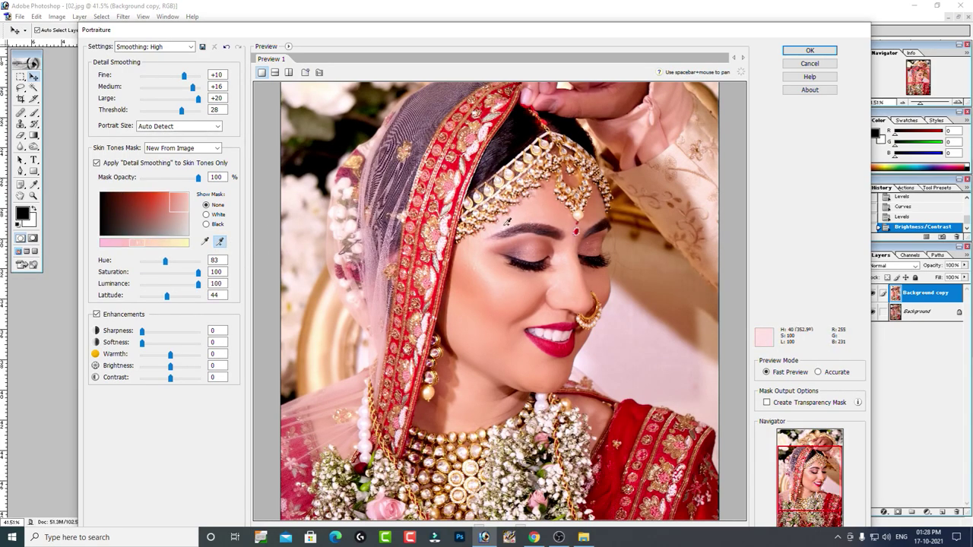
click(472, 267)
key(Return)
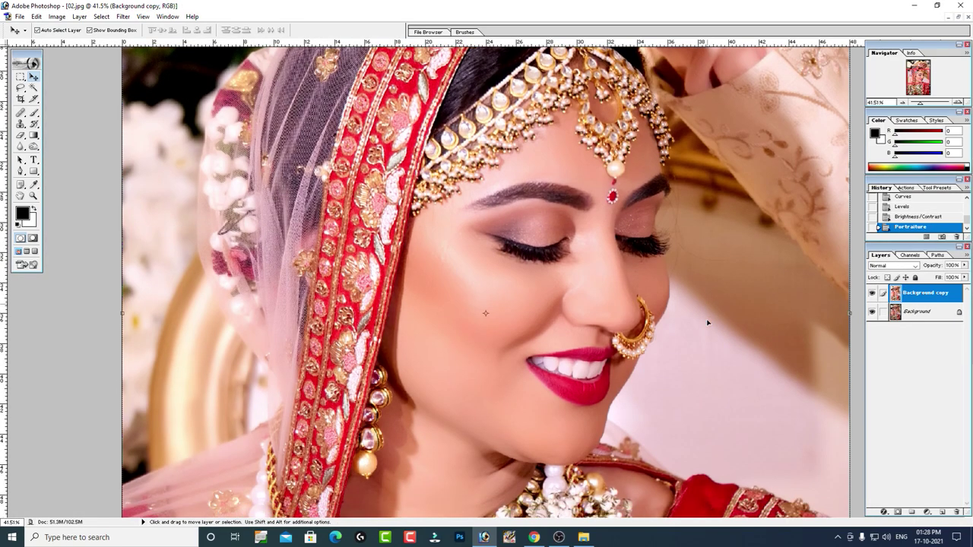
Step: Fade the Portraiture effect to about 91%
click(37, 17)
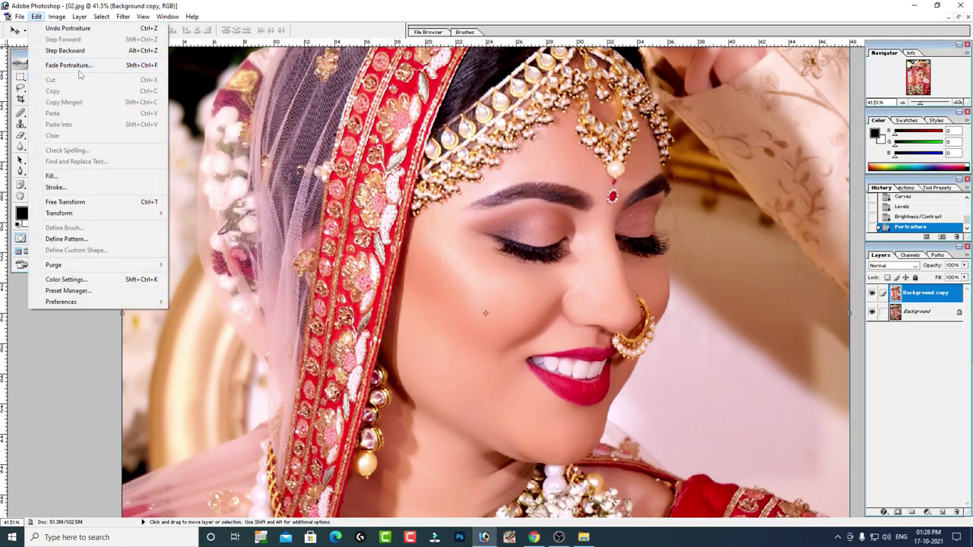
click(76, 66)
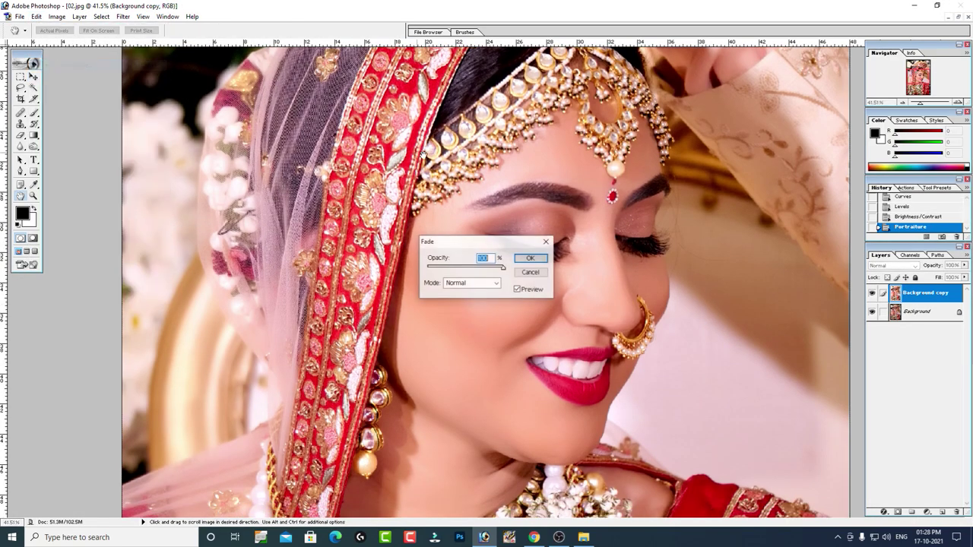
drag(503, 267, 496, 268)
click(521, 260)
key(v)
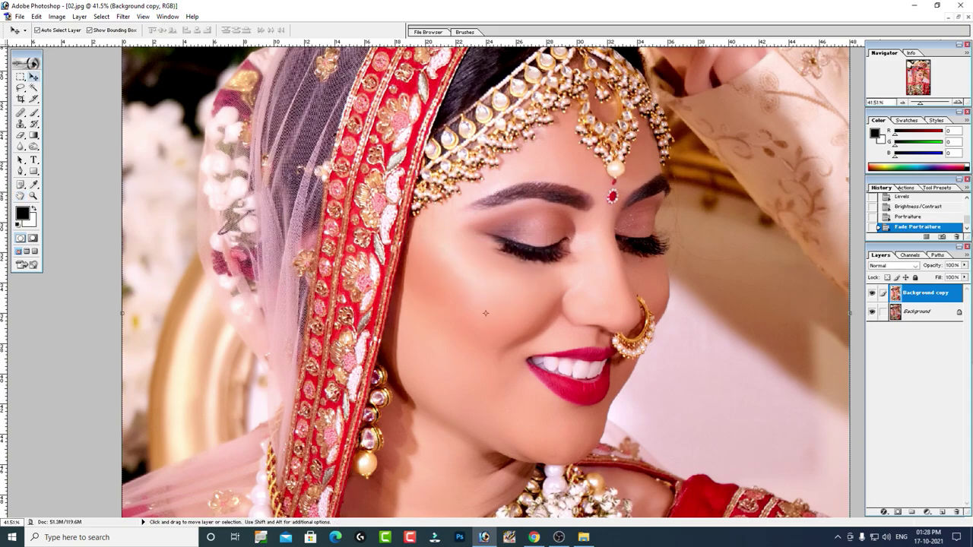
click(125, 16)
Step: Auto-profile the photo in Neat Image, zoom the preview, and apply noise reduction
click(281, 273)
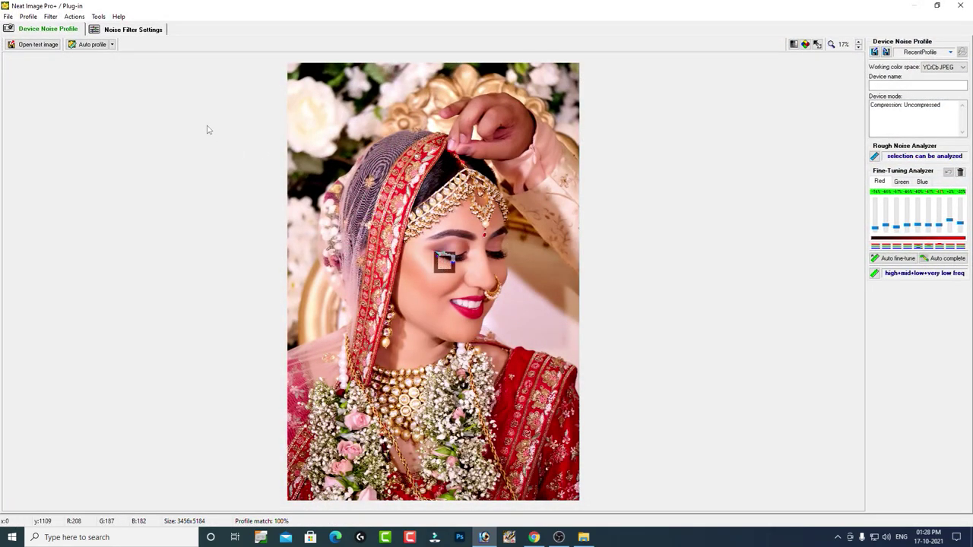
click(91, 44)
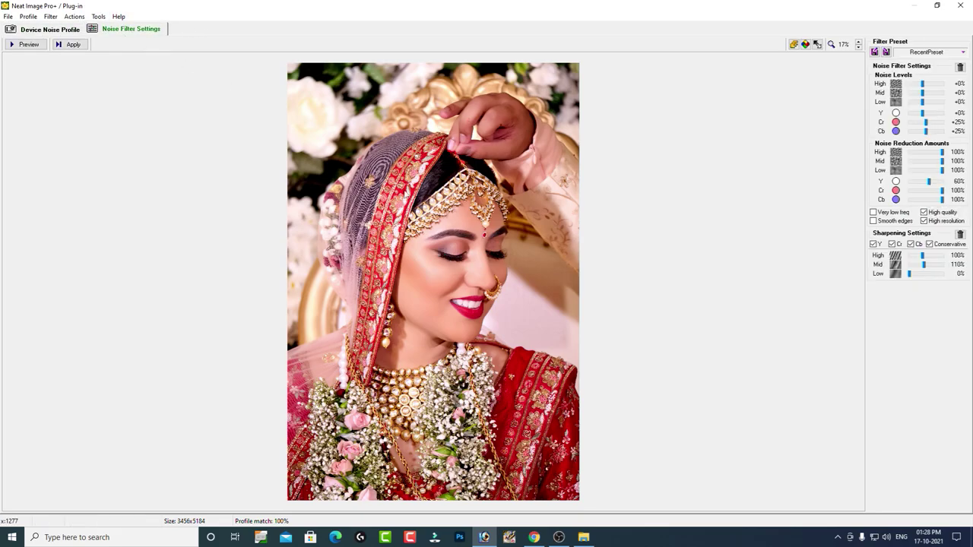
scroll(456, 262, up, 2)
scroll(490, 281, up, 1)
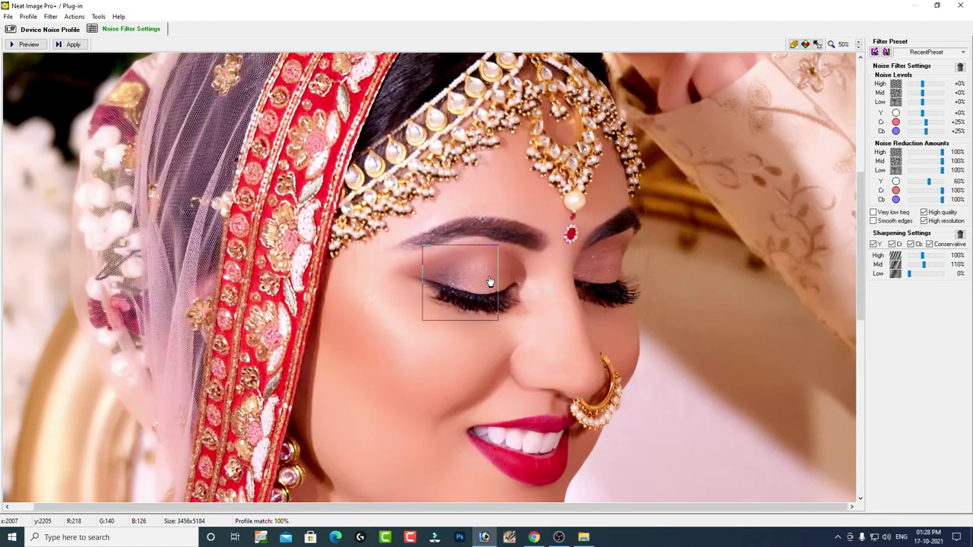
scroll(477, 287, up, 2)
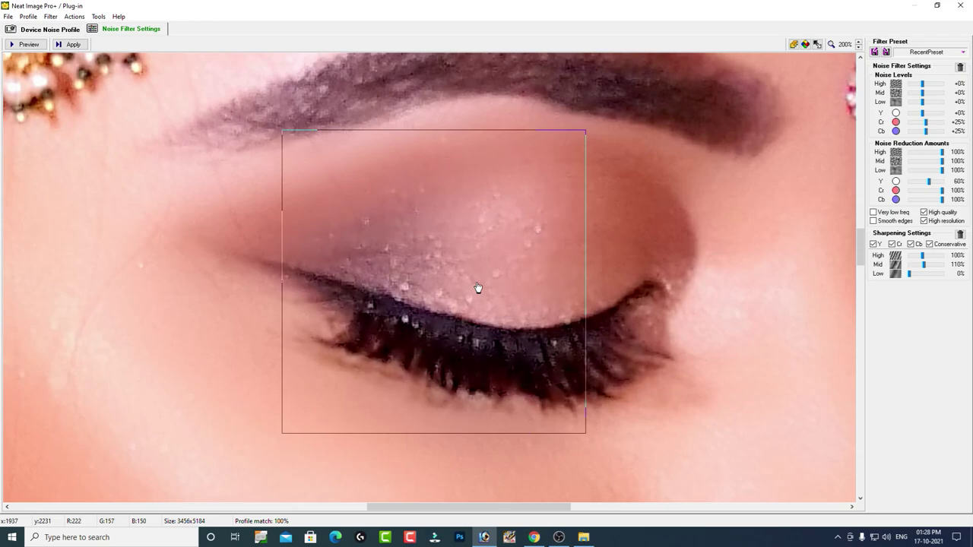
click(68, 44)
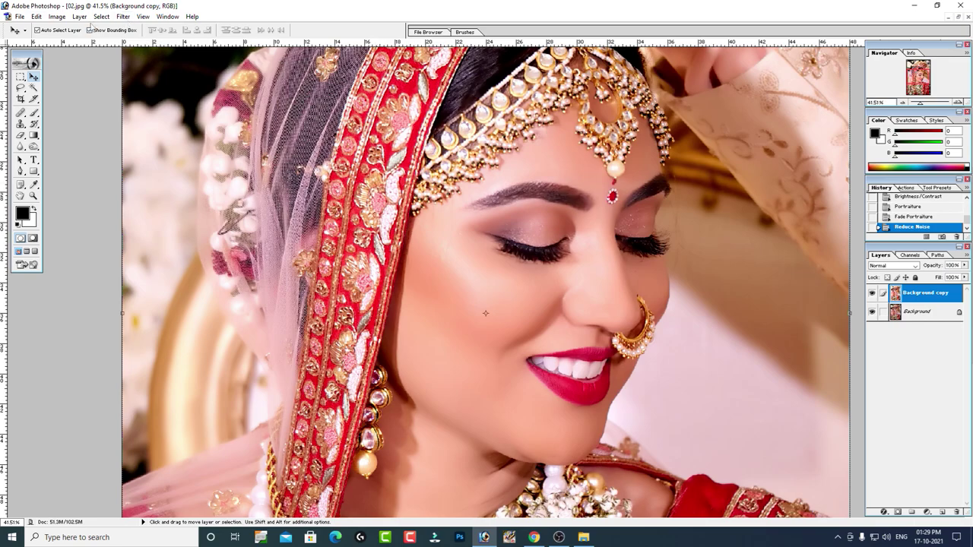
Step: Fade the Reduce Noise filter to 74%
click(36, 16)
click(76, 64)
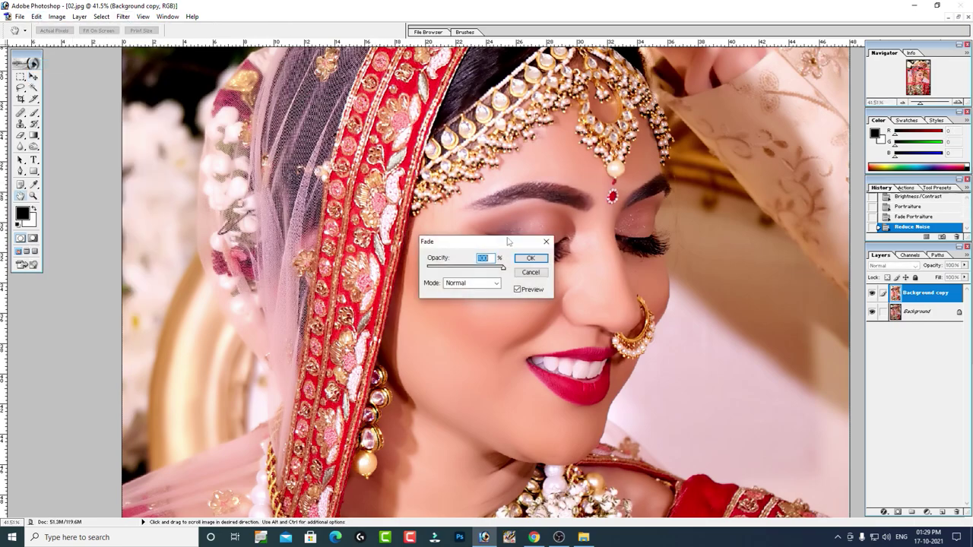
click(483, 269)
click(521, 259)
key(v)
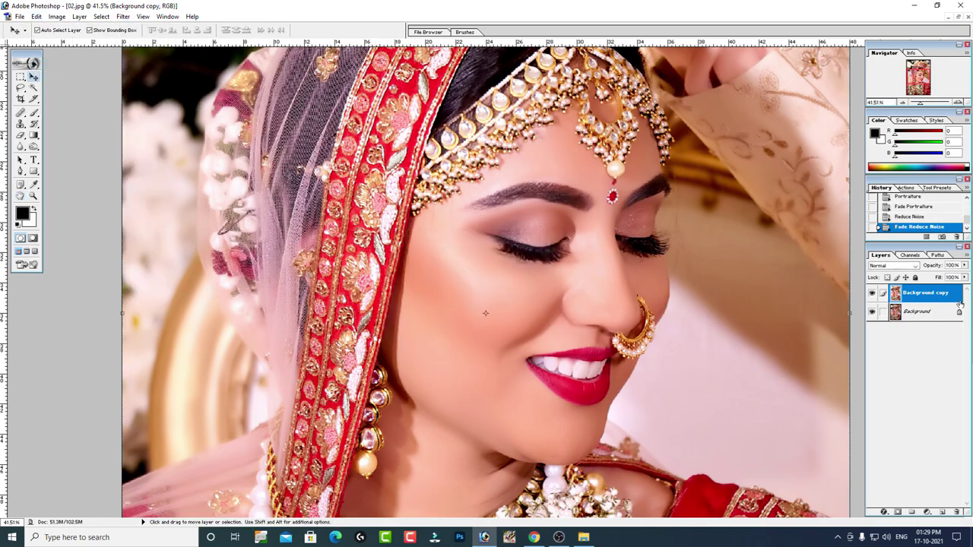
Step: Sharpen the portrait with Unsharp Mask and fade it to about 68%
click(122, 16)
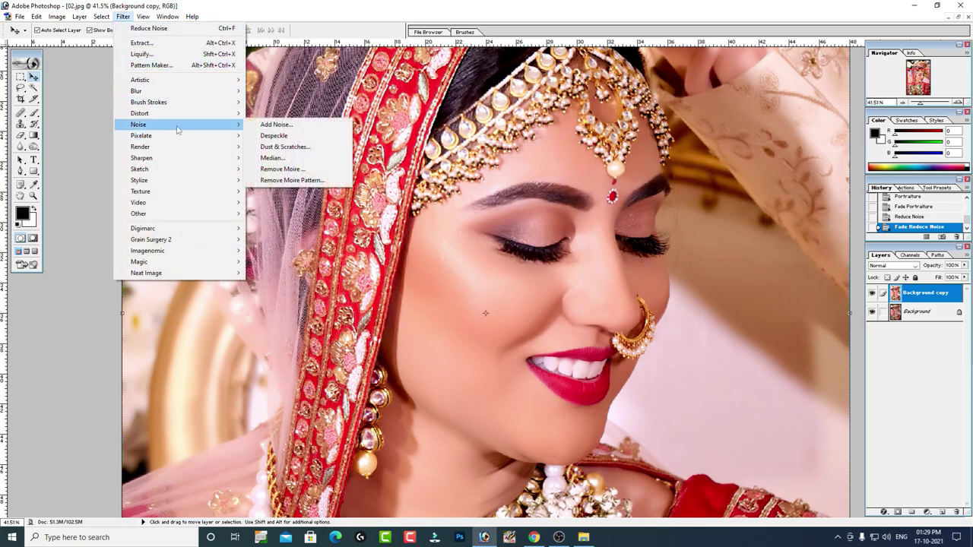
mouse_move(141, 158)
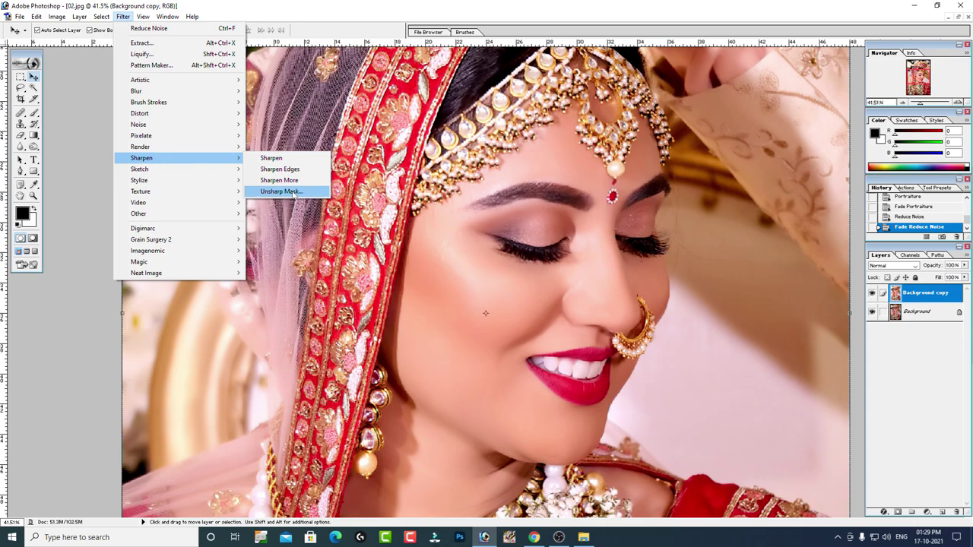
click(293, 192)
drag(504, 271, 462, 217)
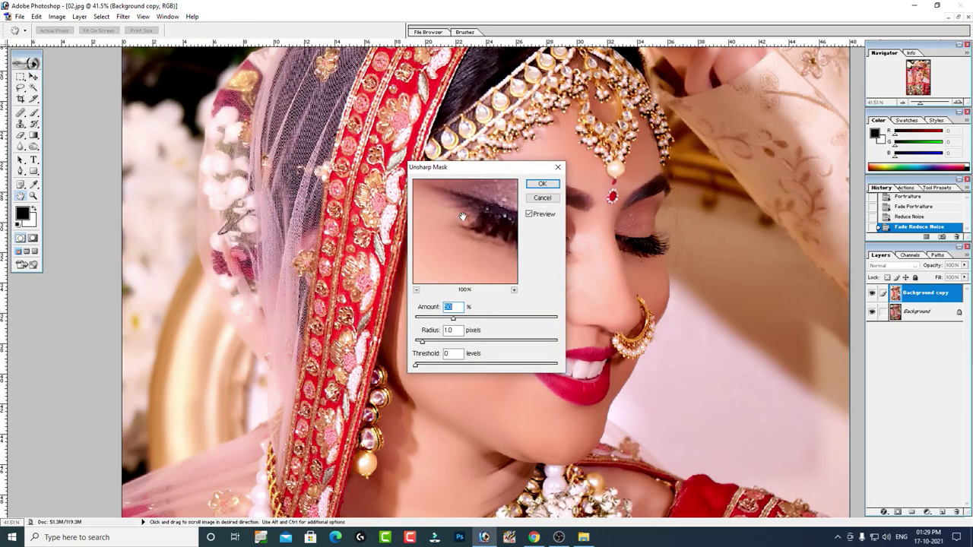
click(538, 186)
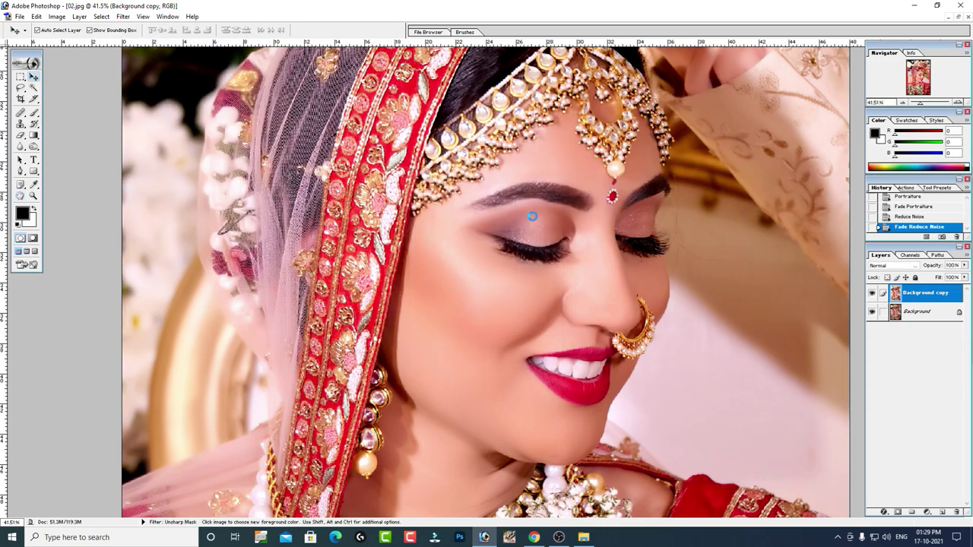
click(36, 16)
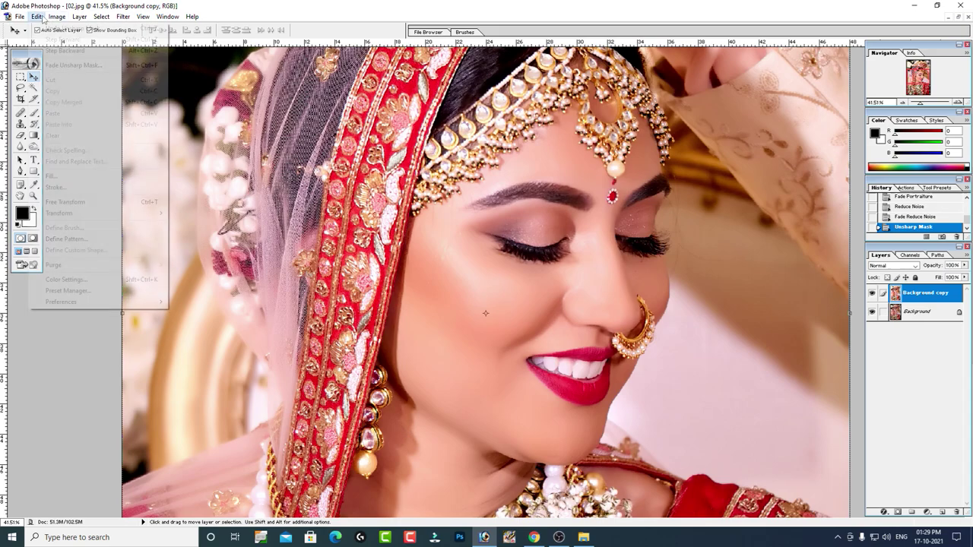
click(61, 65)
drag(472, 268, 478, 270)
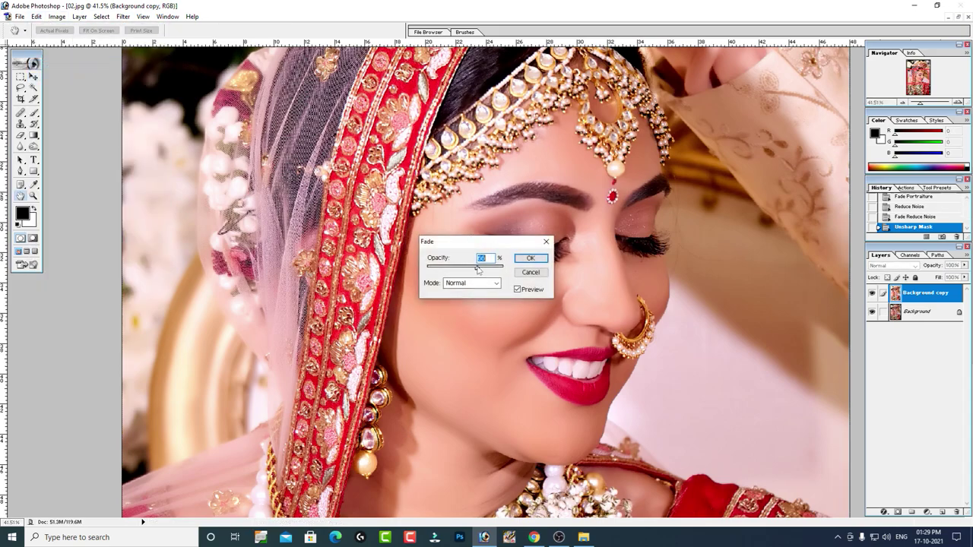
click(531, 259)
right_click(542, 208)
click(582, 217)
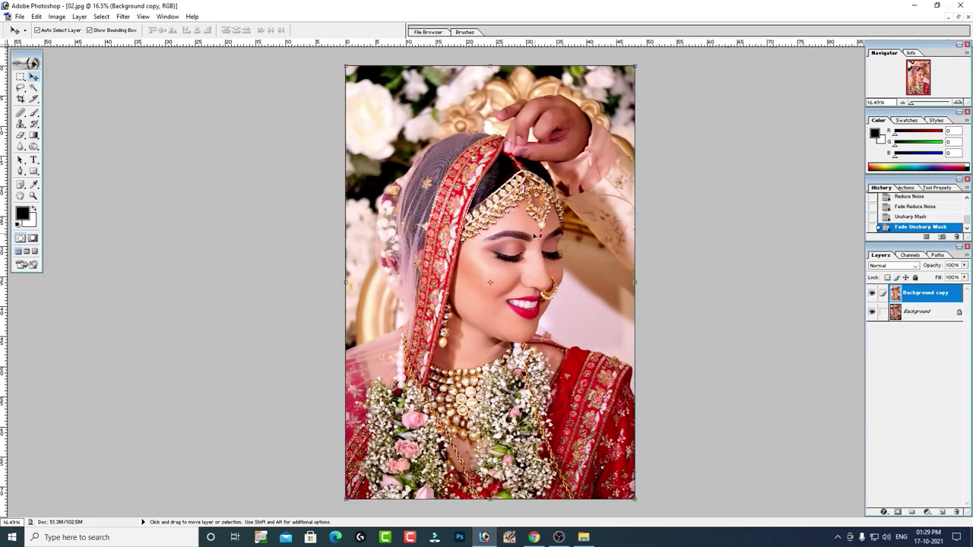
key(ctrl+plus)
key(ctrl+plus)
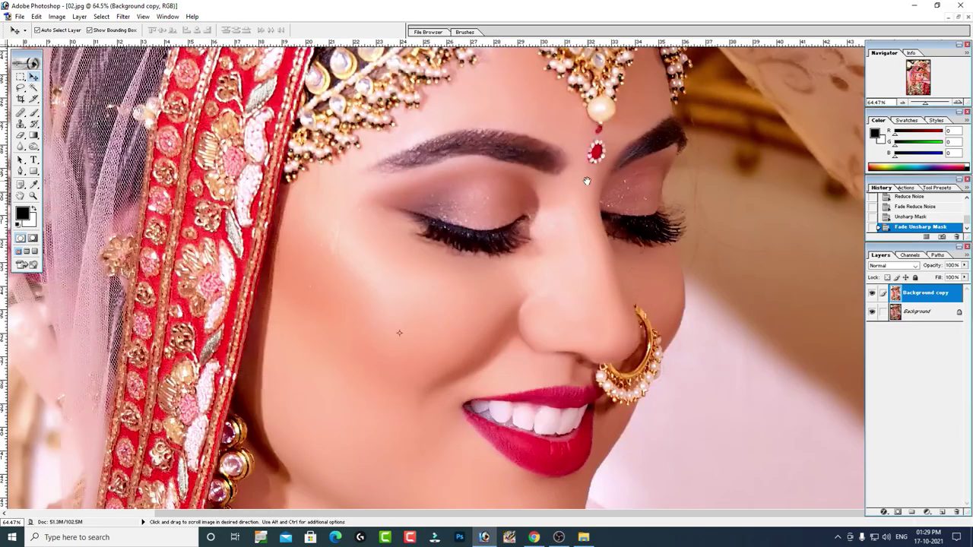
drag(587, 181, 573, 211)
key(ctrl+plus)
key(ctrl+plus)
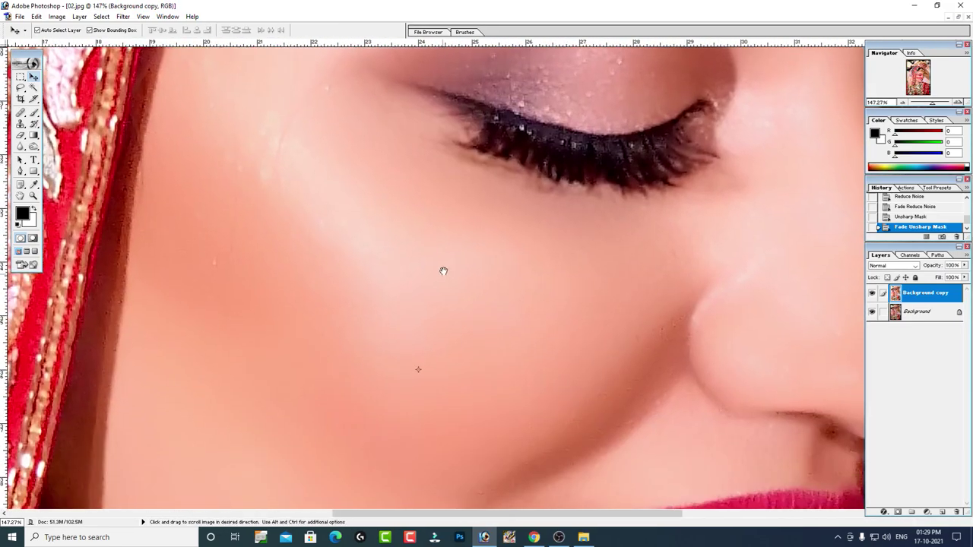
scroll(443, 271, down, 3)
drag(490, 252, 684, 289)
right_click(517, 256)
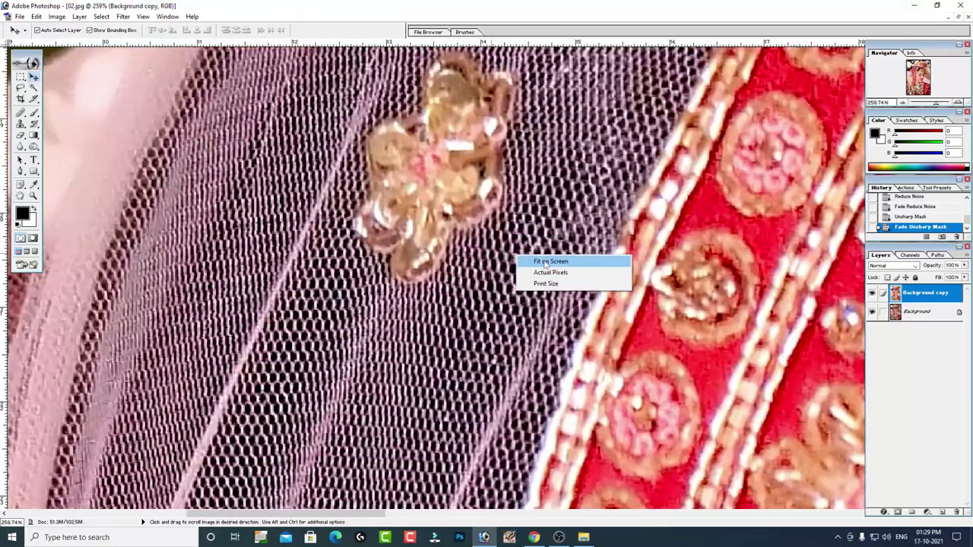
click(545, 261)
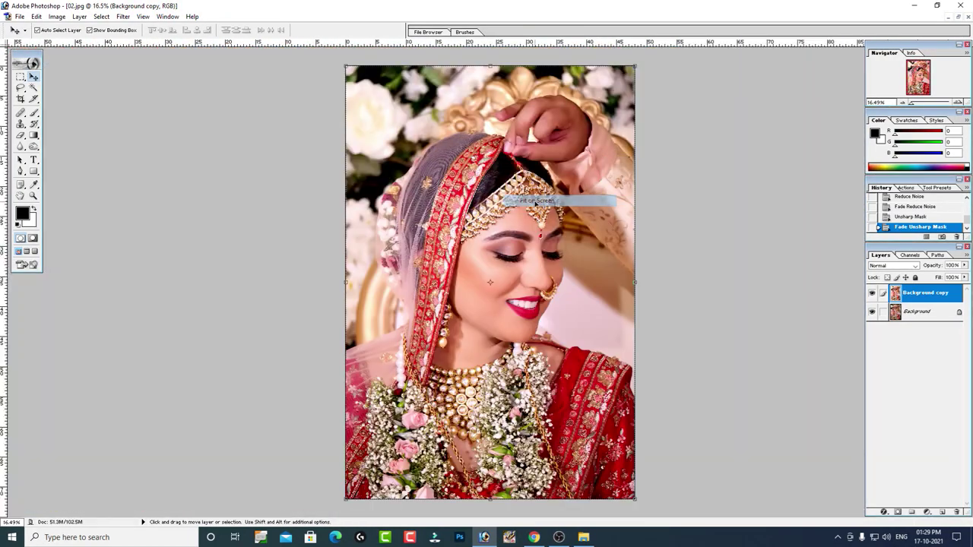
scroll(595, 262, up, 5)
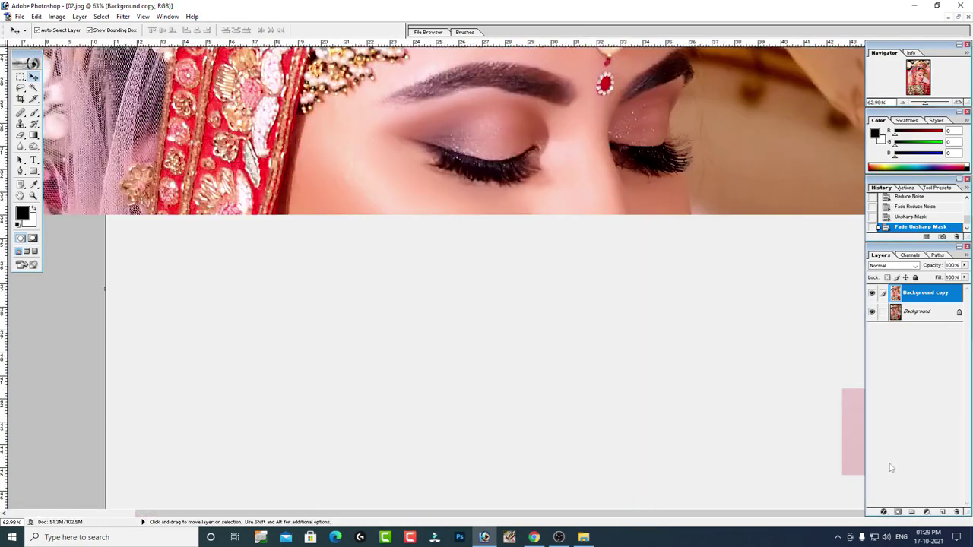
scroll(728, 263, up, 1)
scroll(754, 263, up, 1)
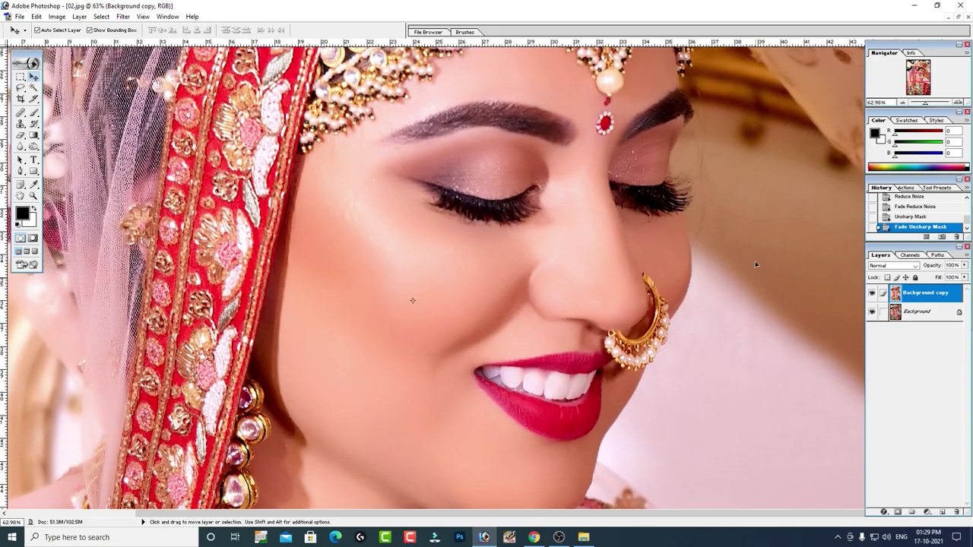
scroll(768, 262, down, 1)
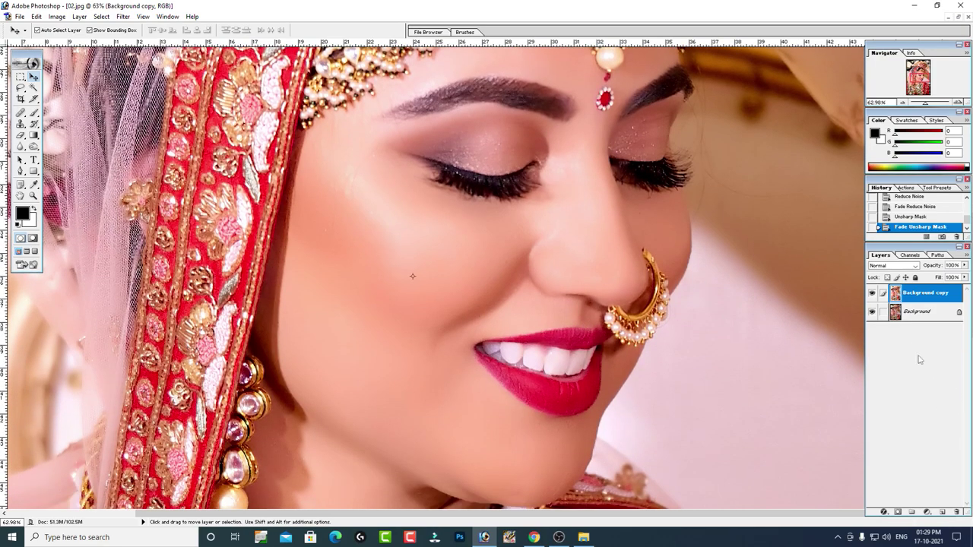
click(873, 294)
click(874, 293)
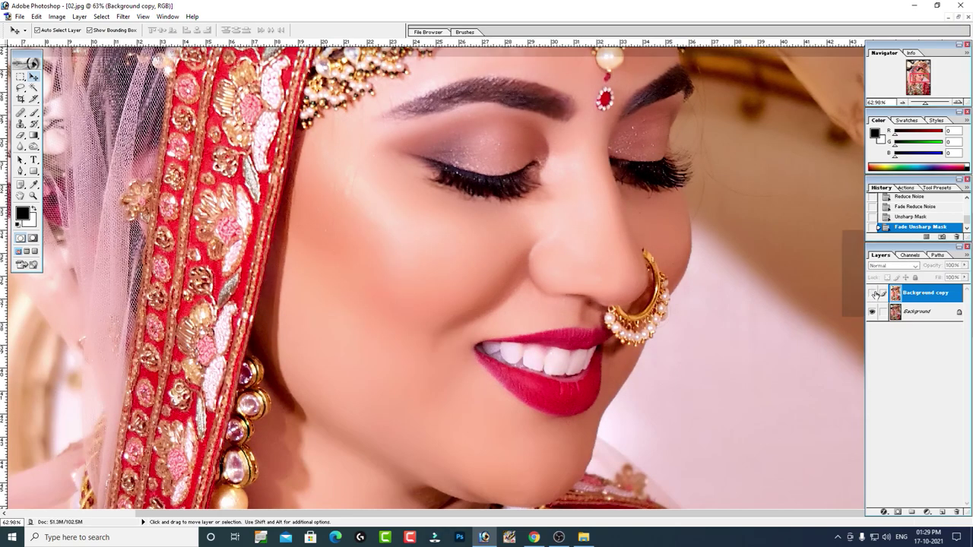
click(874, 293)
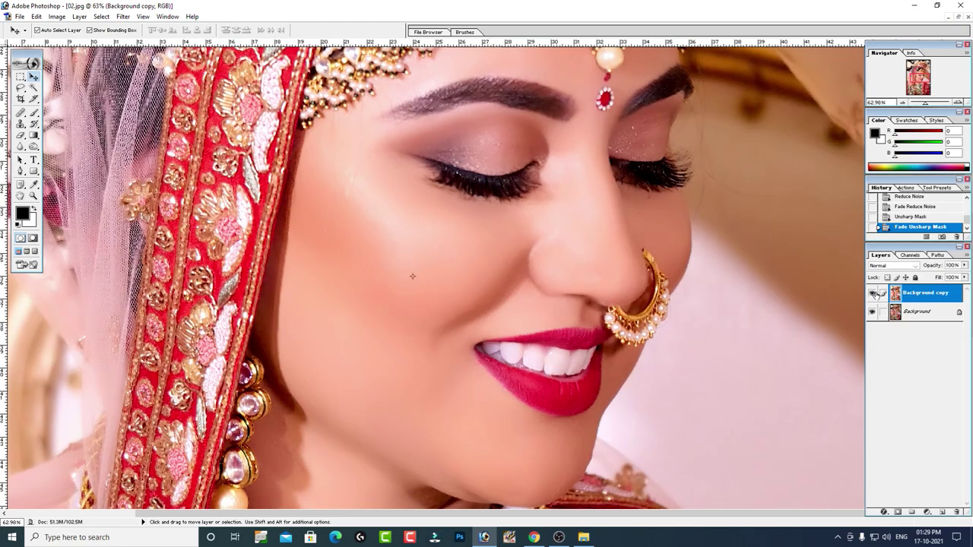
click(874, 294)
click(873, 295)
click(872, 295)
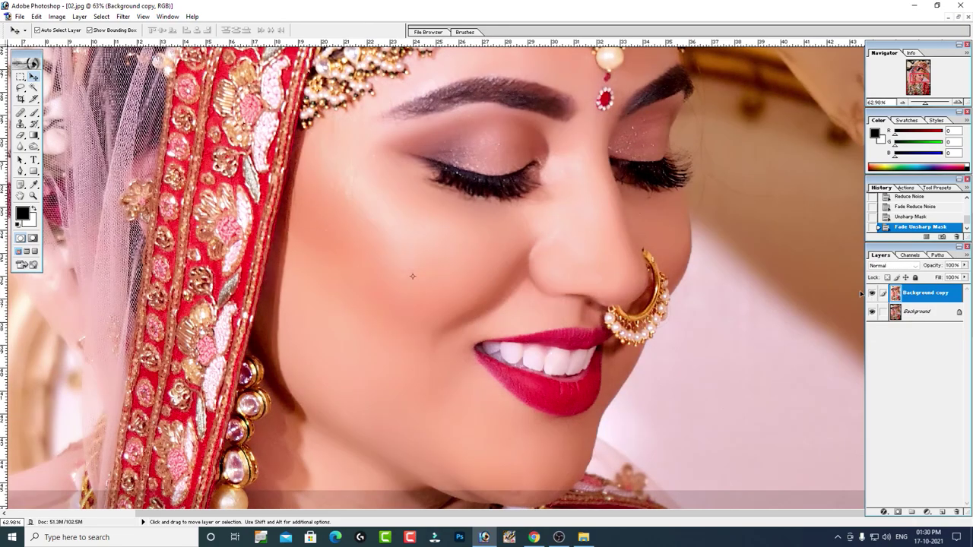
right_click(563, 264)
click(575, 269)
drag(304, 221, 687, 356)
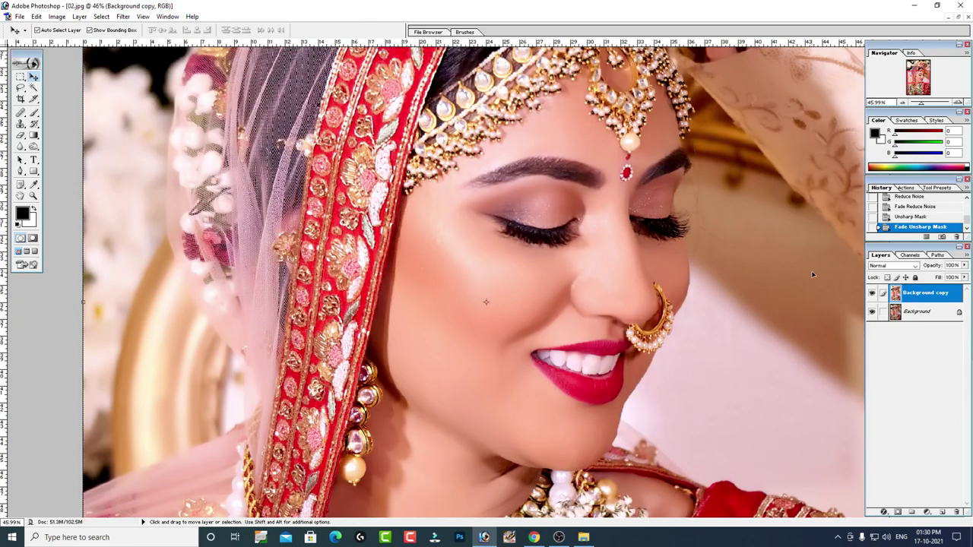
click(872, 295)
click(873, 295)
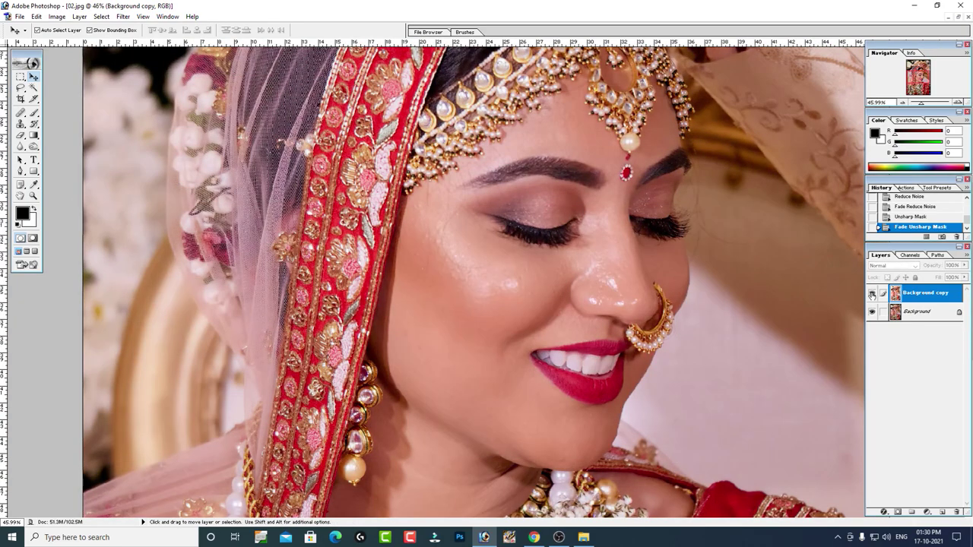
click(872, 295)
click(873, 295)
click(872, 292)
click(872, 293)
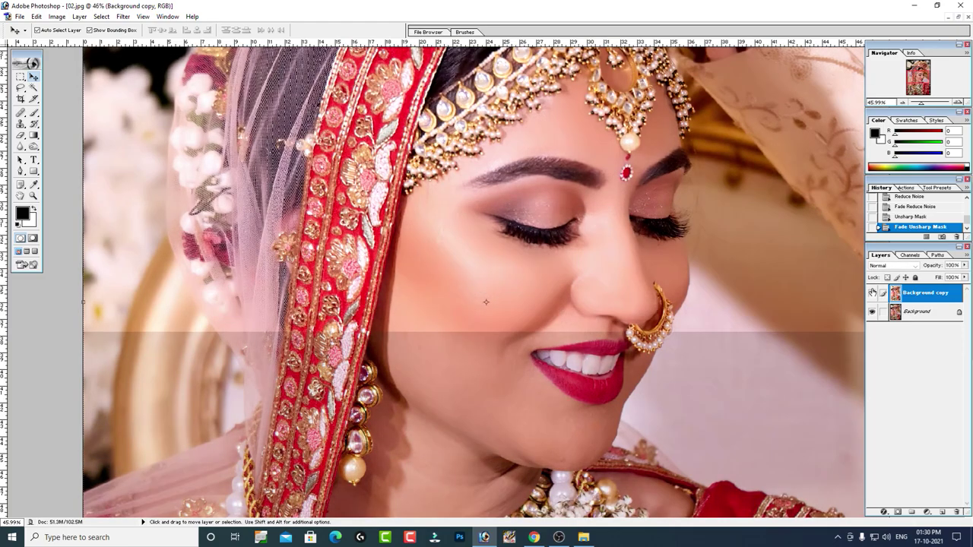
click(872, 293)
click(872, 293)
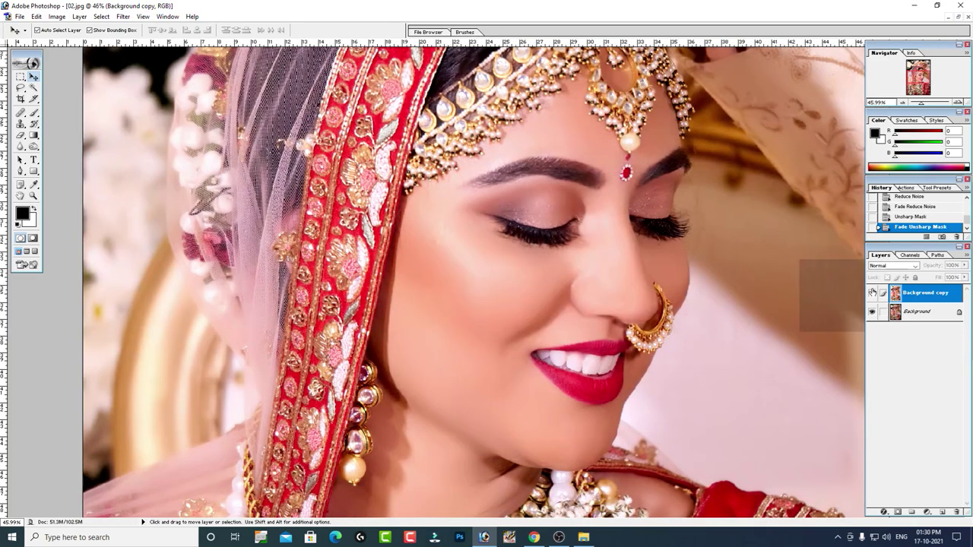
click(872, 292)
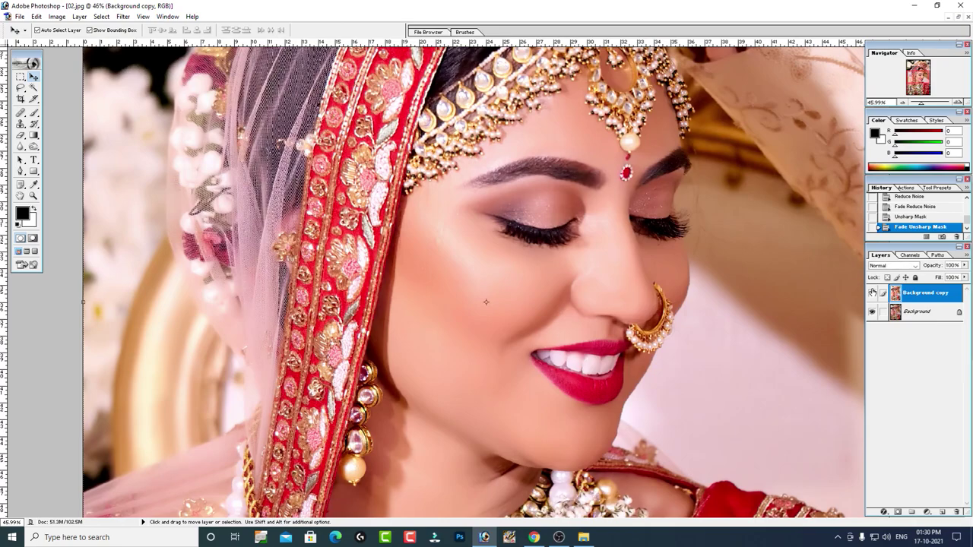
drag(486, 301, 485, 254)
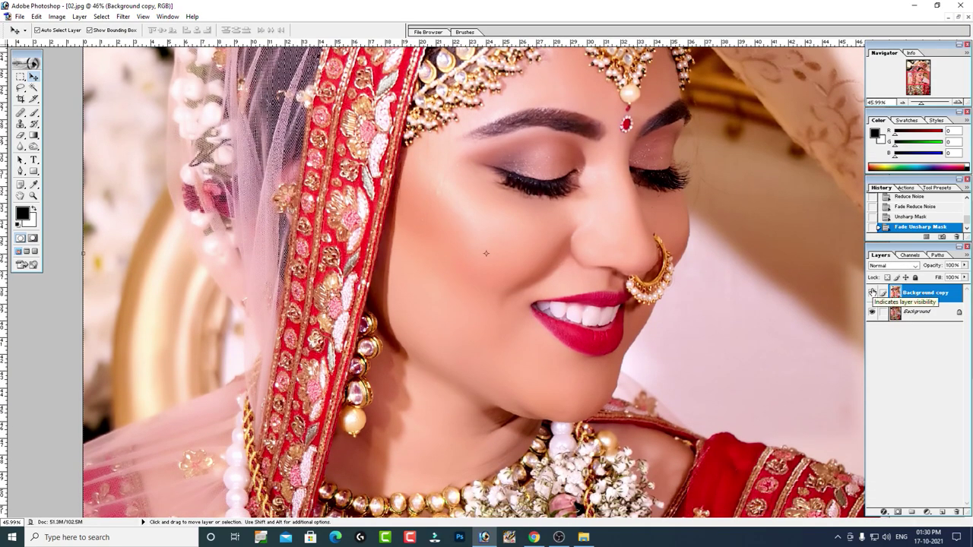